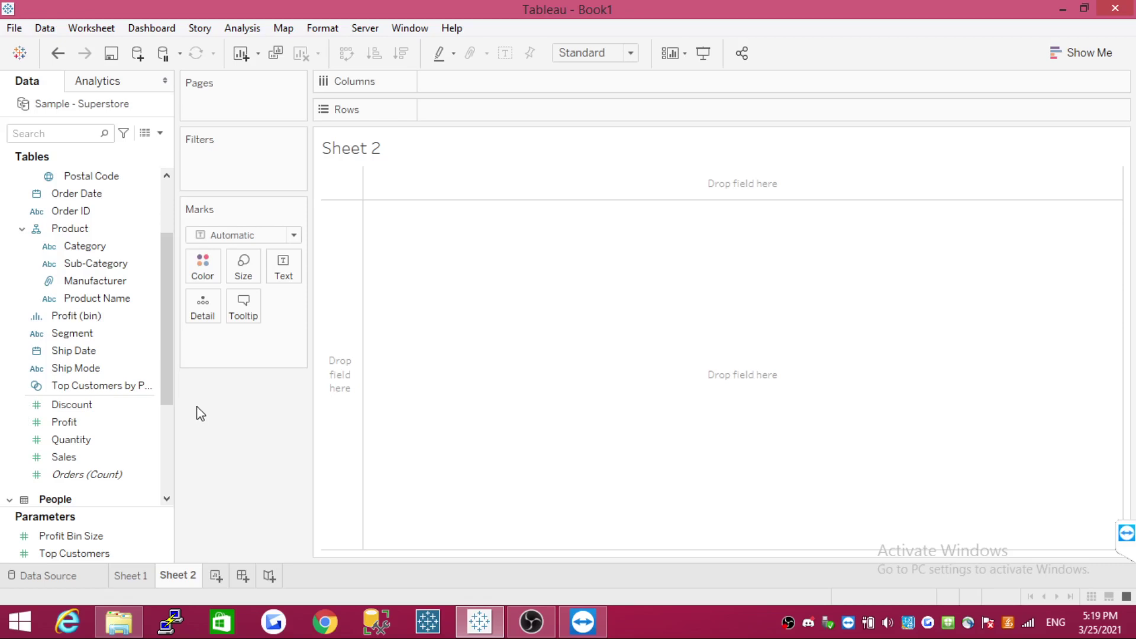
- Plot SUM(Profit) against continuous QUARTER(Order Date) on Columns, shown as Circle marks
drag(83, 193, 482, 78)
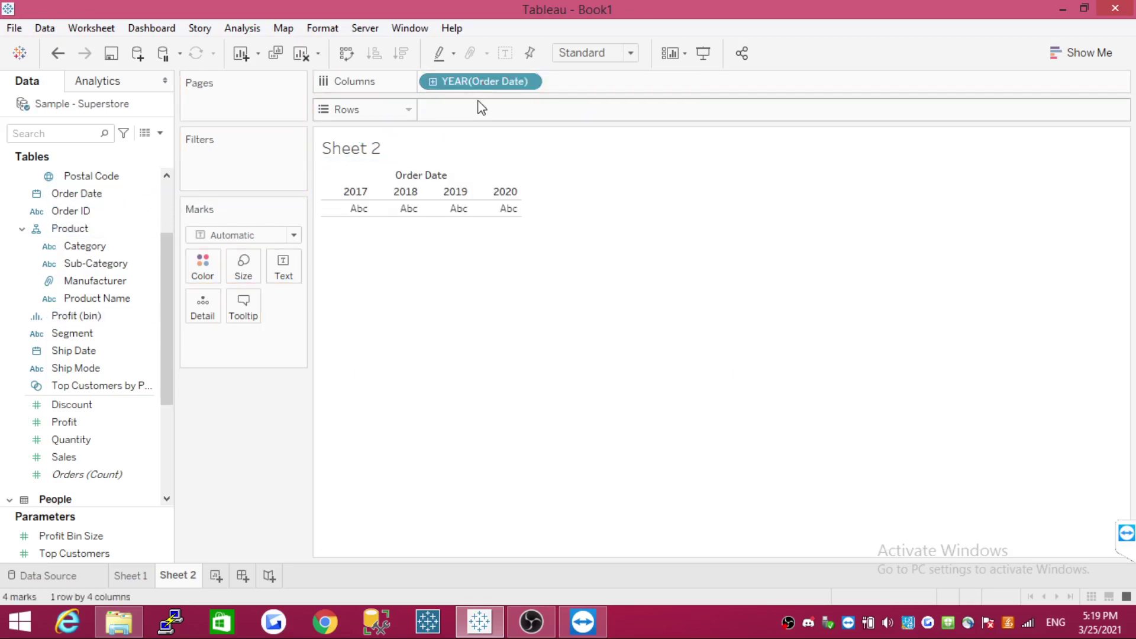
click(528, 82)
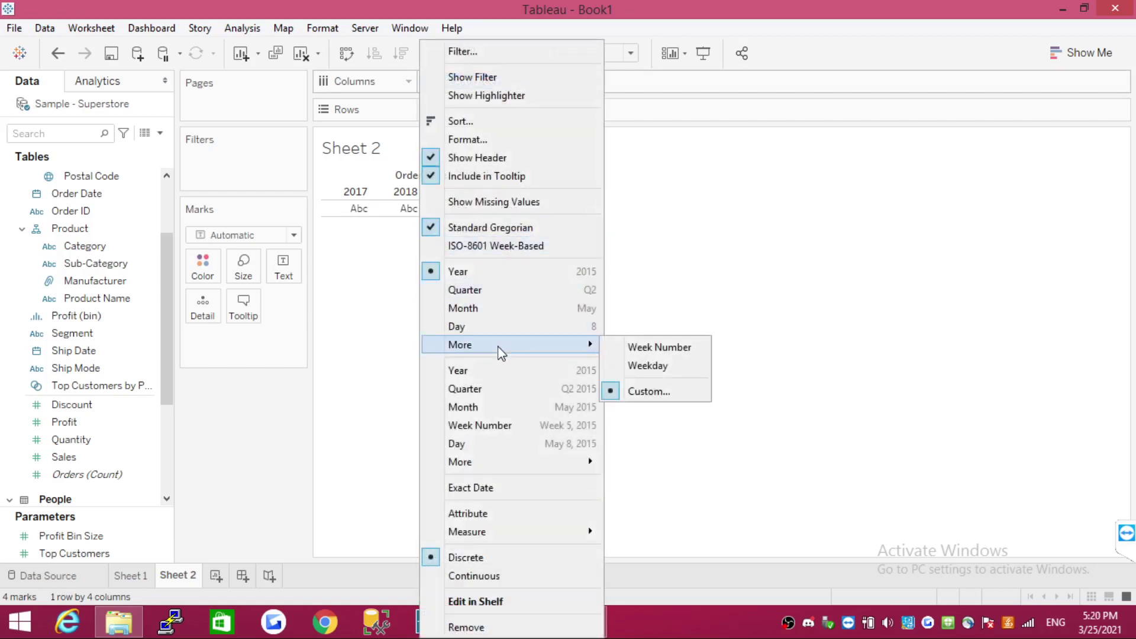
click(499, 392)
click(88, 424)
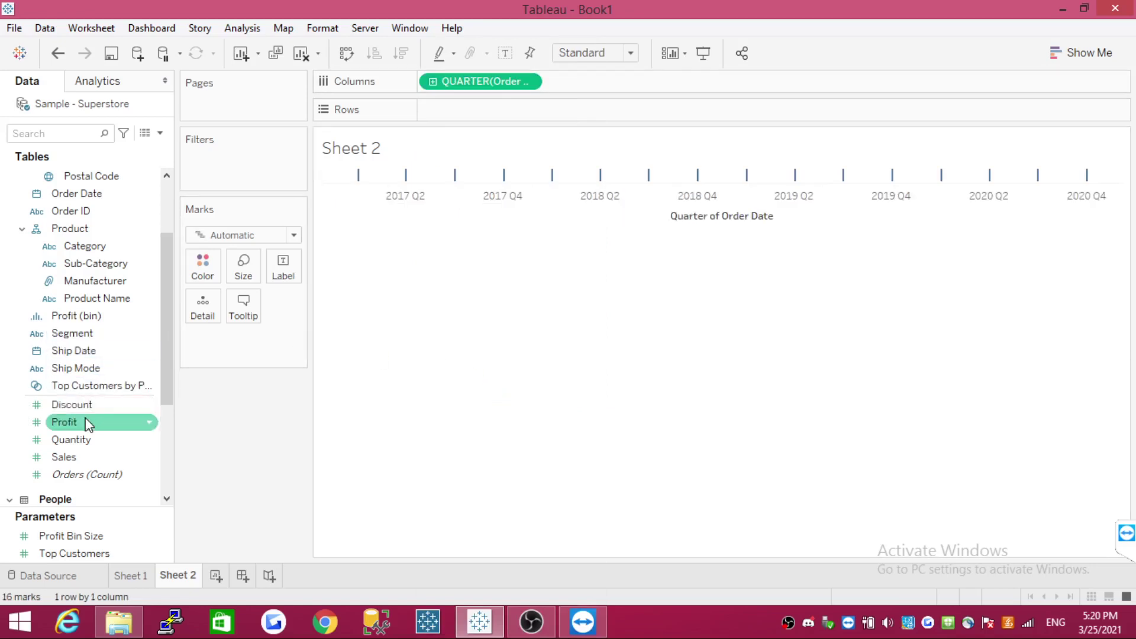
drag(102, 431, 491, 110)
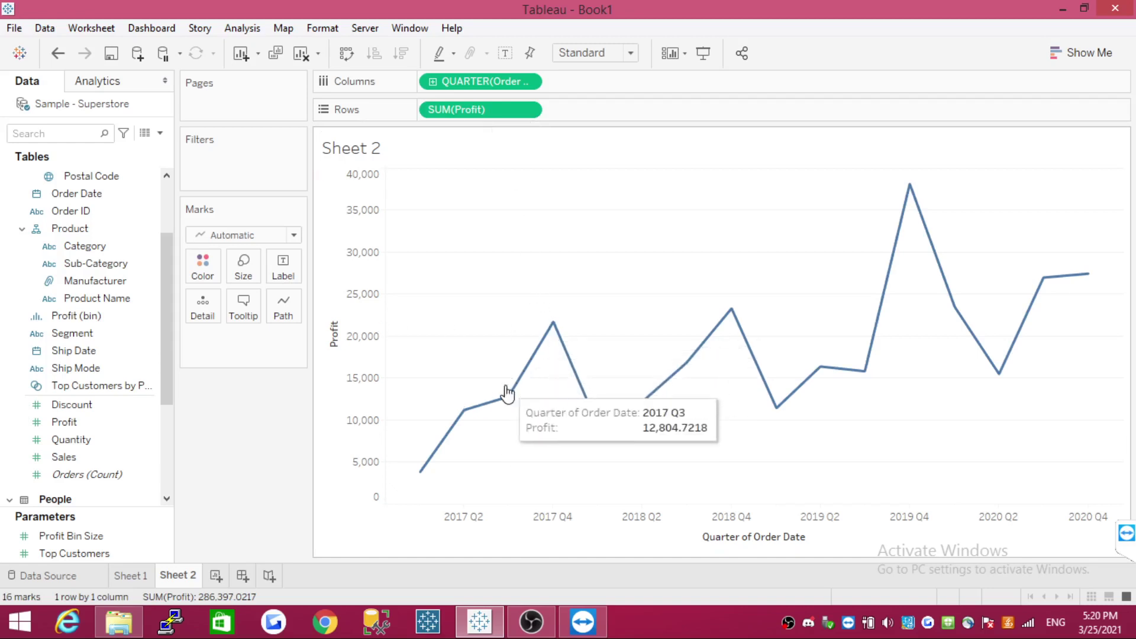
click(294, 237)
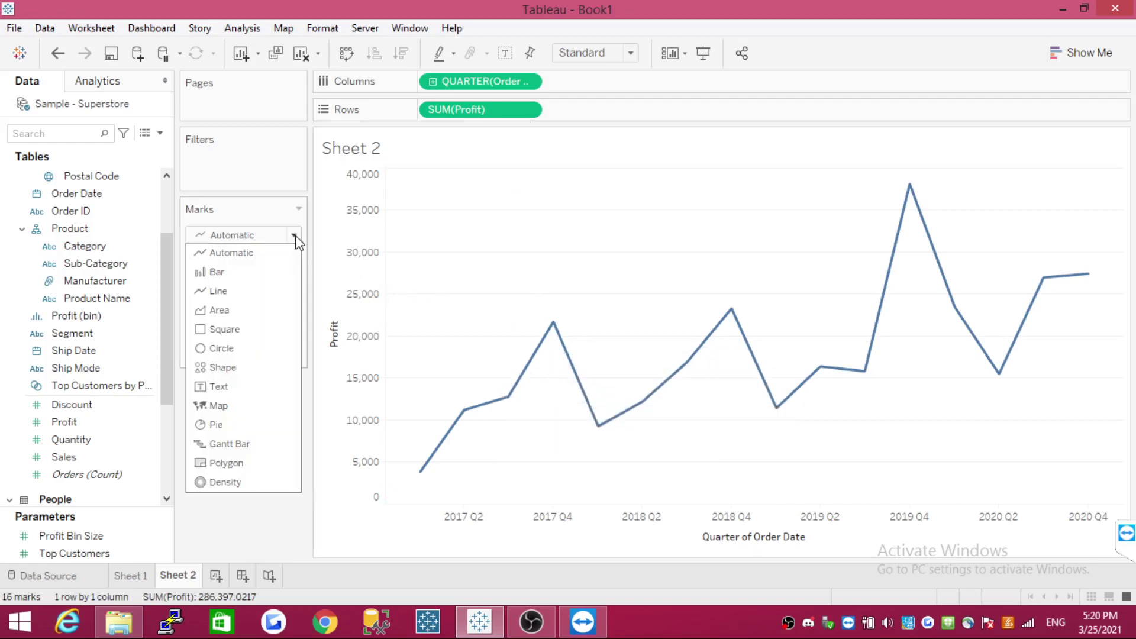
click(264, 352)
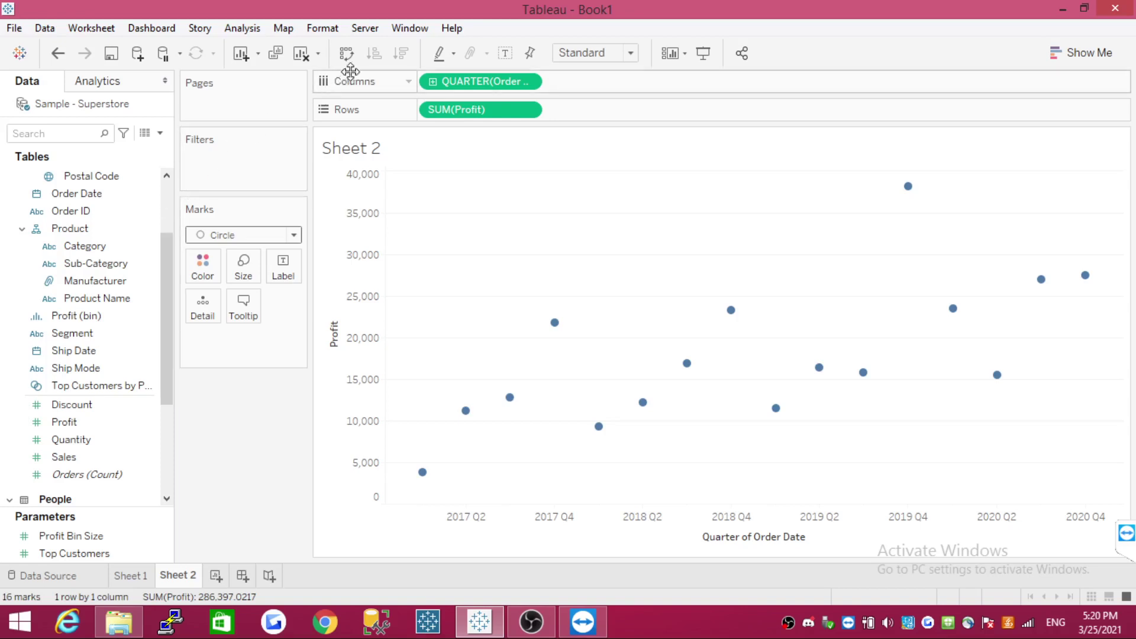
click(327, 31)
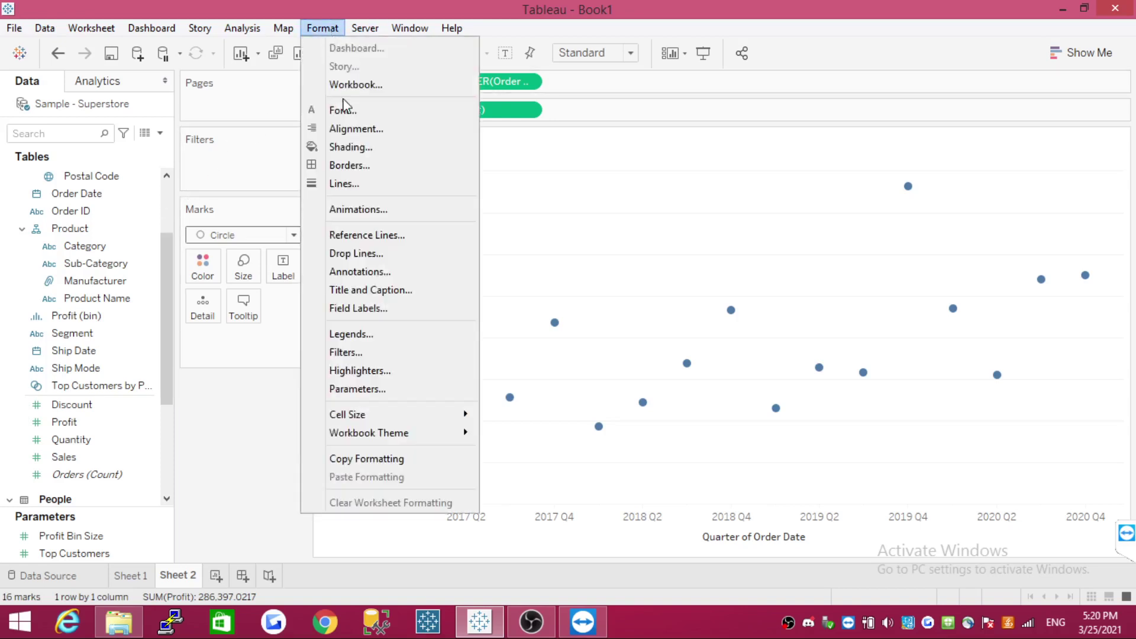
click(389, 211)
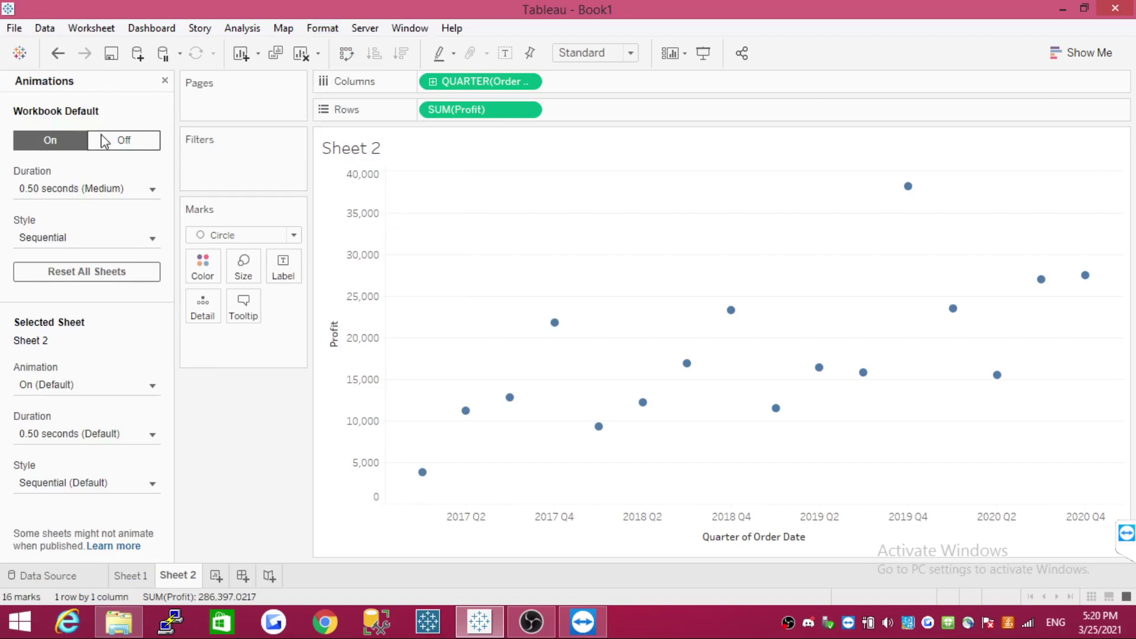
click(66, 146)
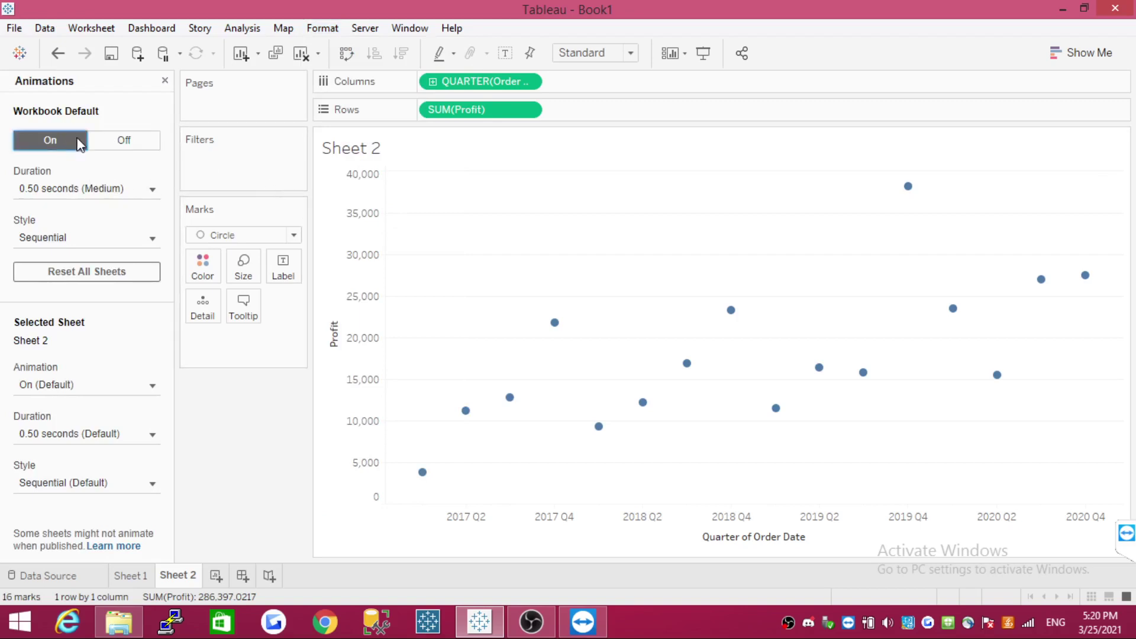
click(153, 191)
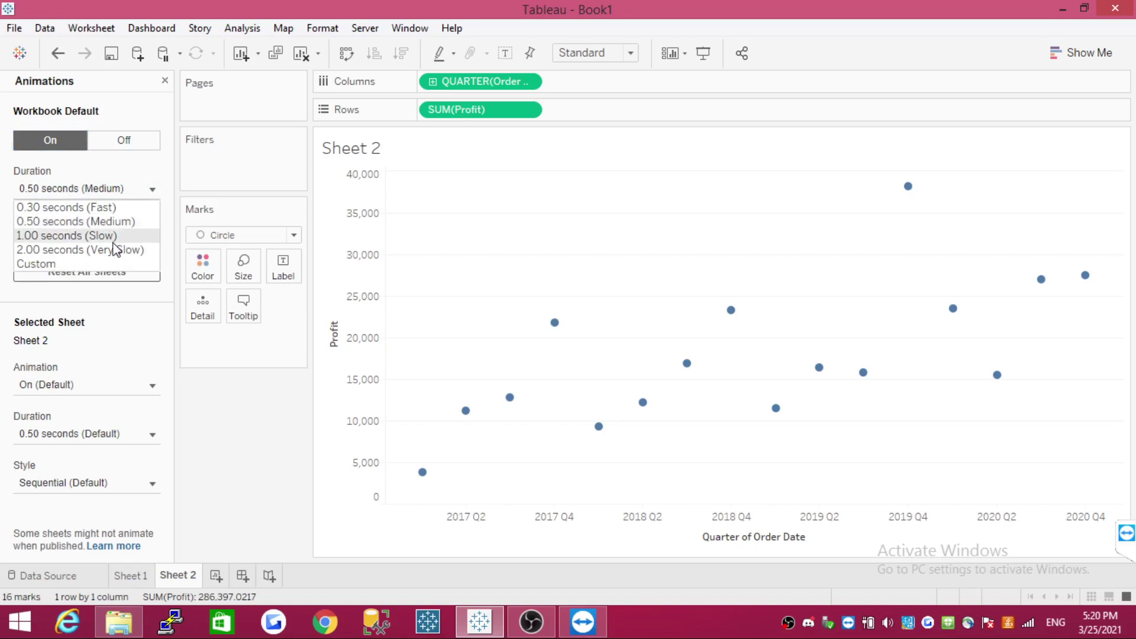
click(123, 223)
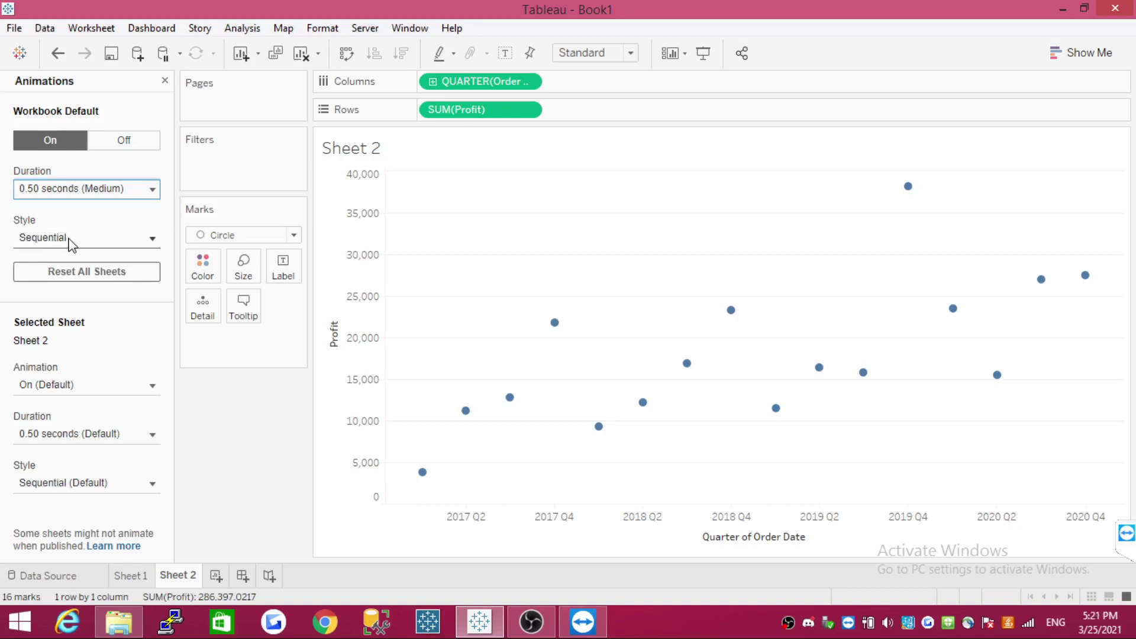
click(164, 82)
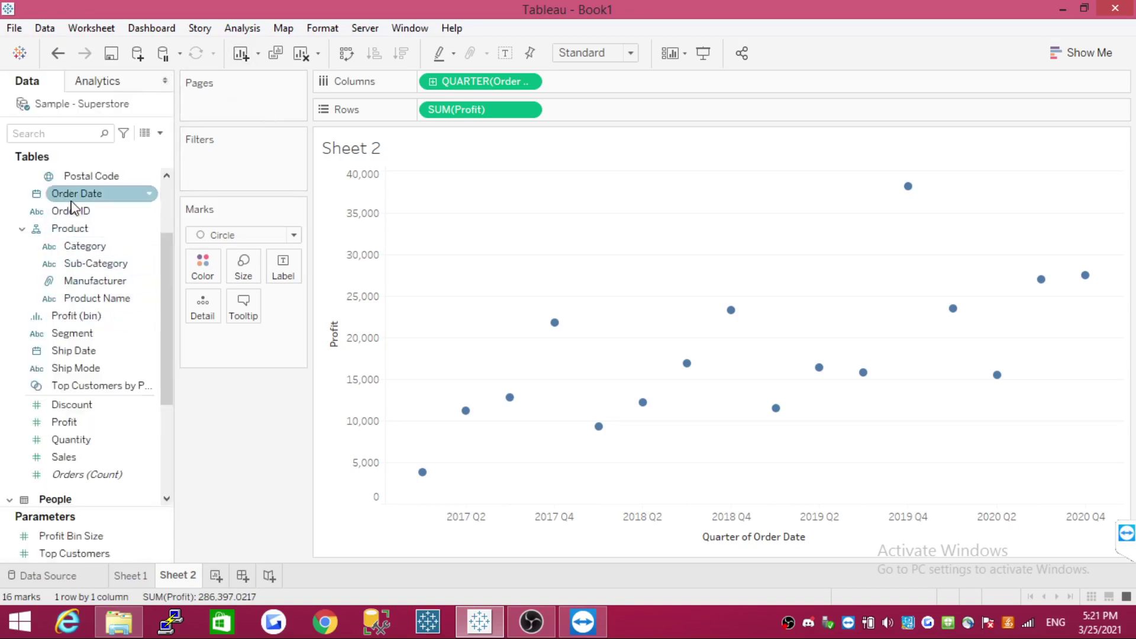
- Page the chart by discrete Quarter of Order Date, undoing a trial switch to continuous
drag(73, 197, 225, 105)
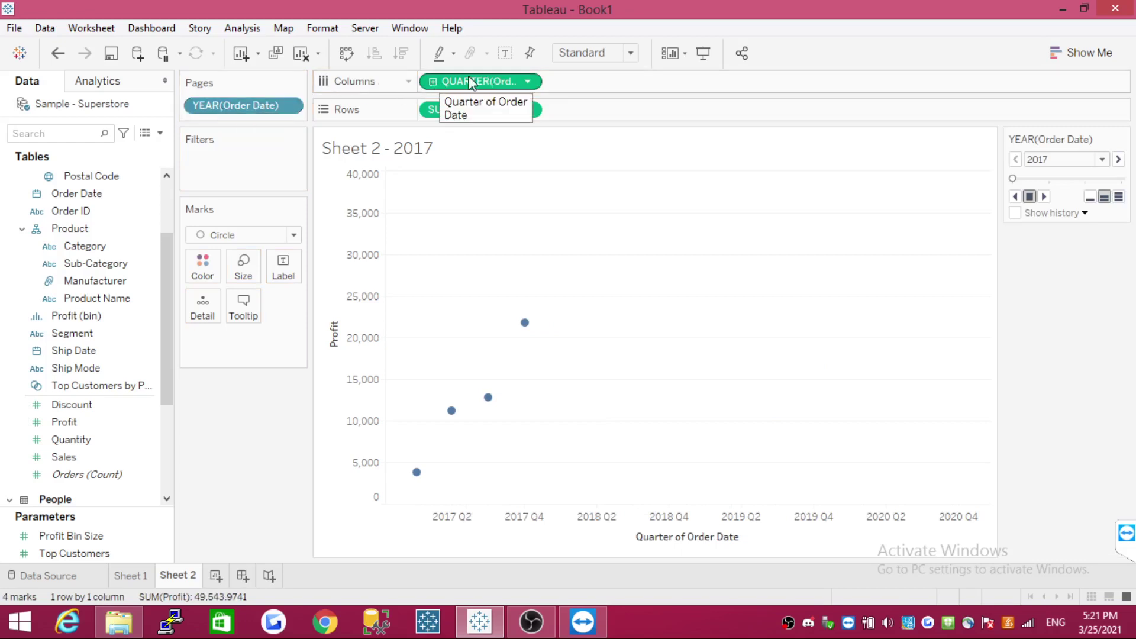
click(290, 107)
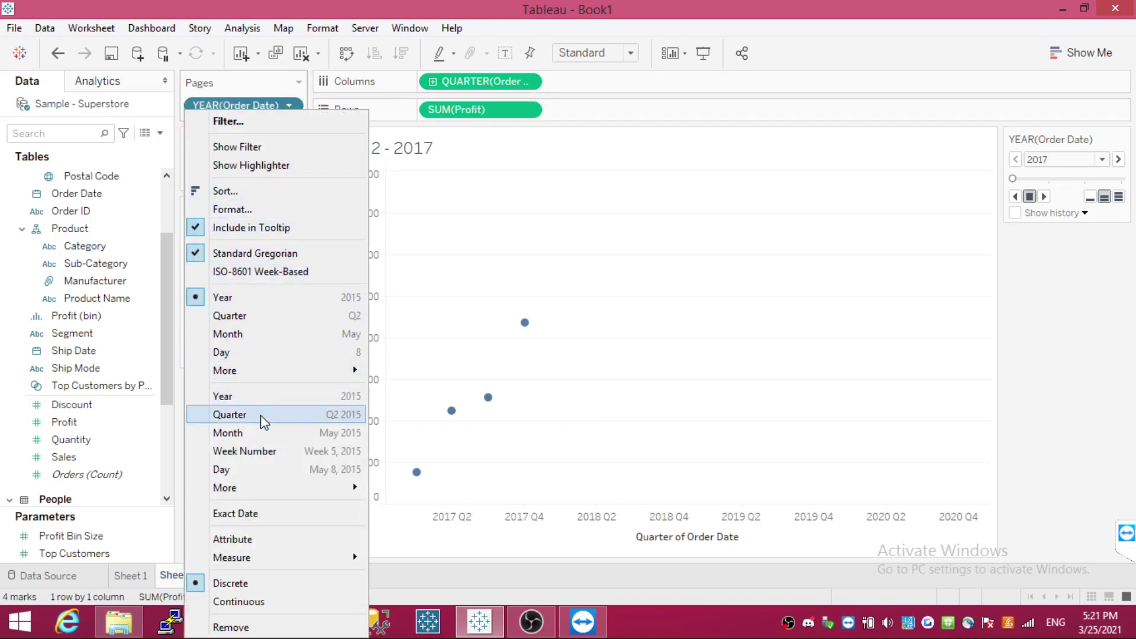
click(281, 417)
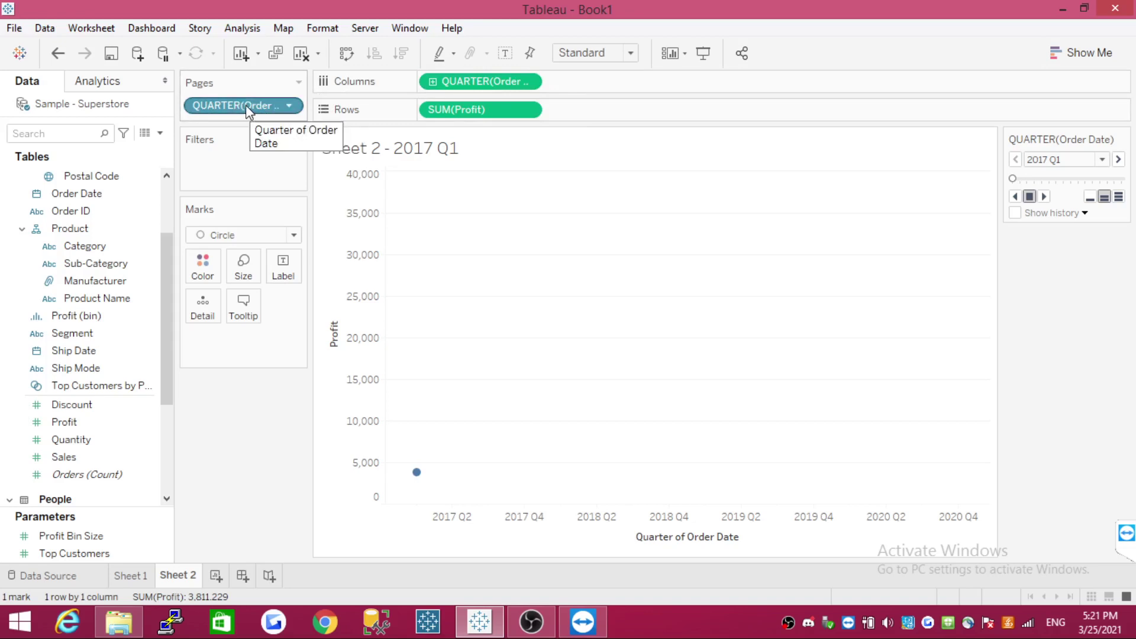
click(290, 106)
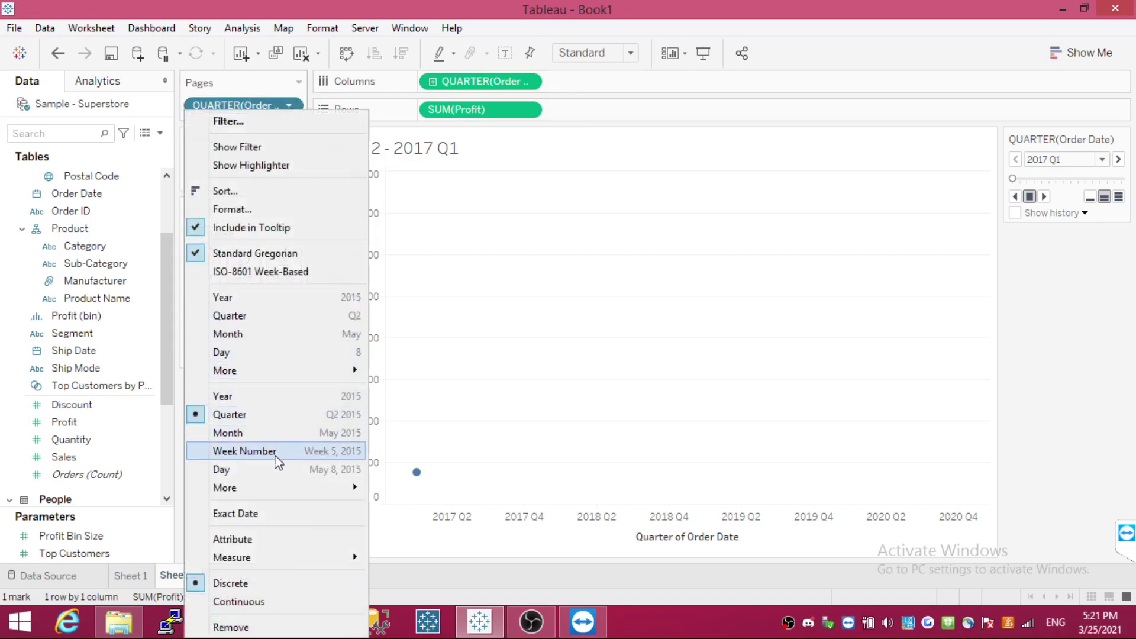
click(272, 602)
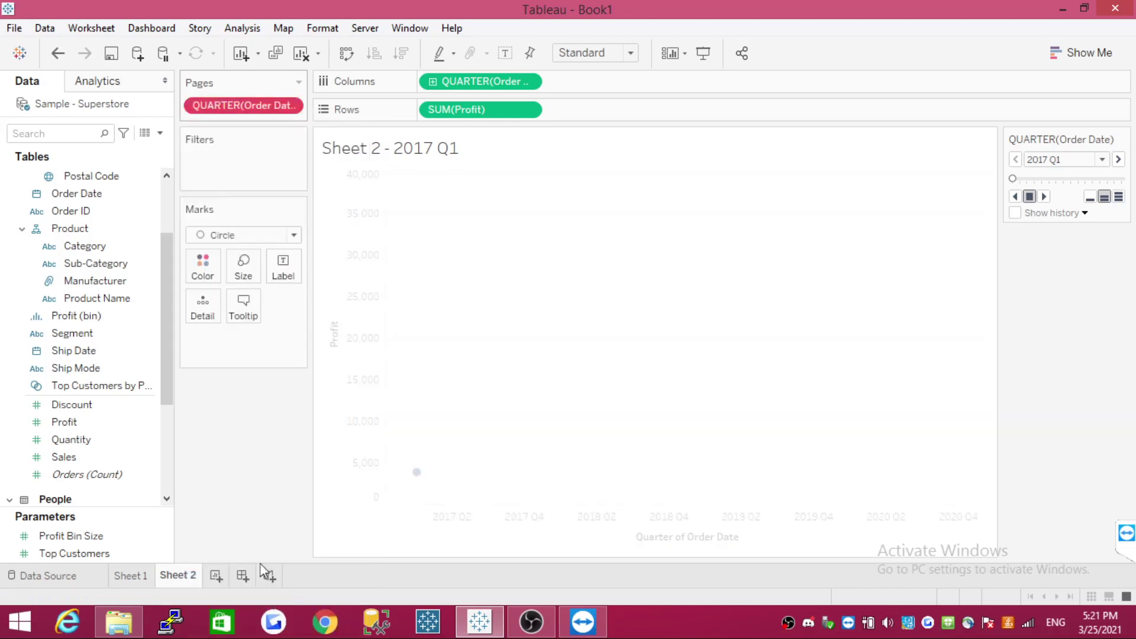
click(58, 53)
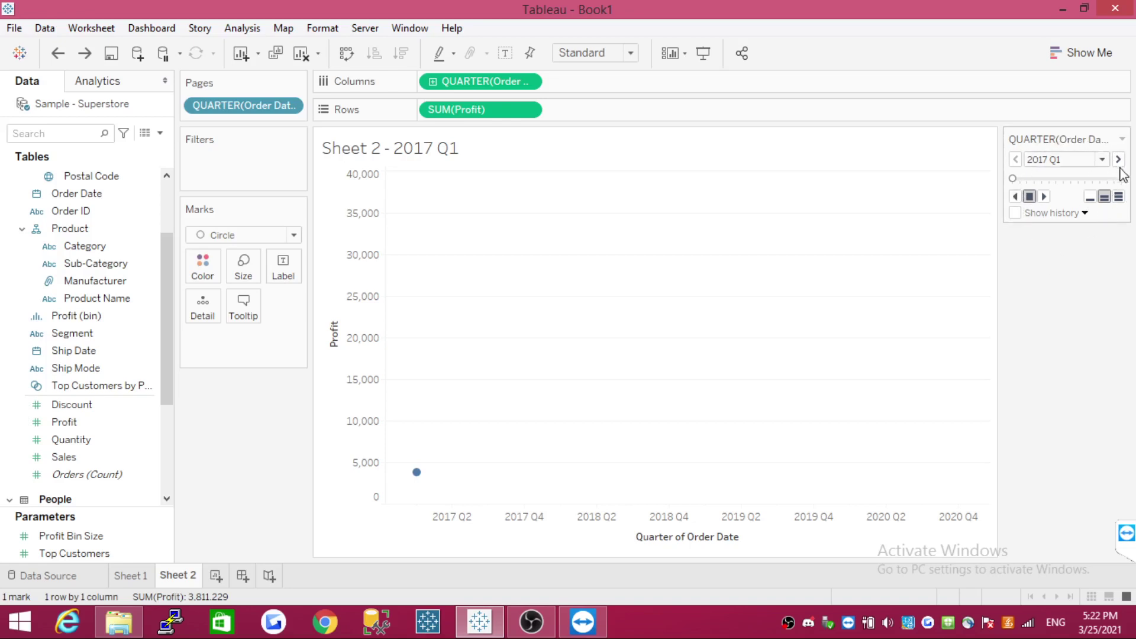
- Play, stop and step back the page playback to 2017 Q4, then enable Show history
click(1044, 197)
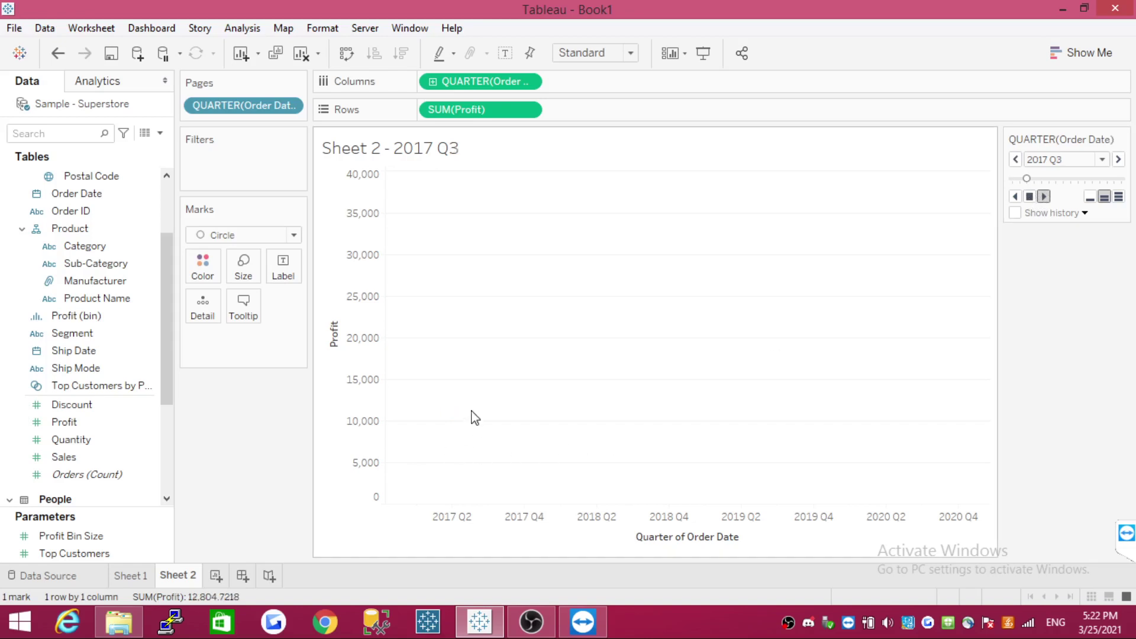
mouse_move(493, 399)
click(1028, 198)
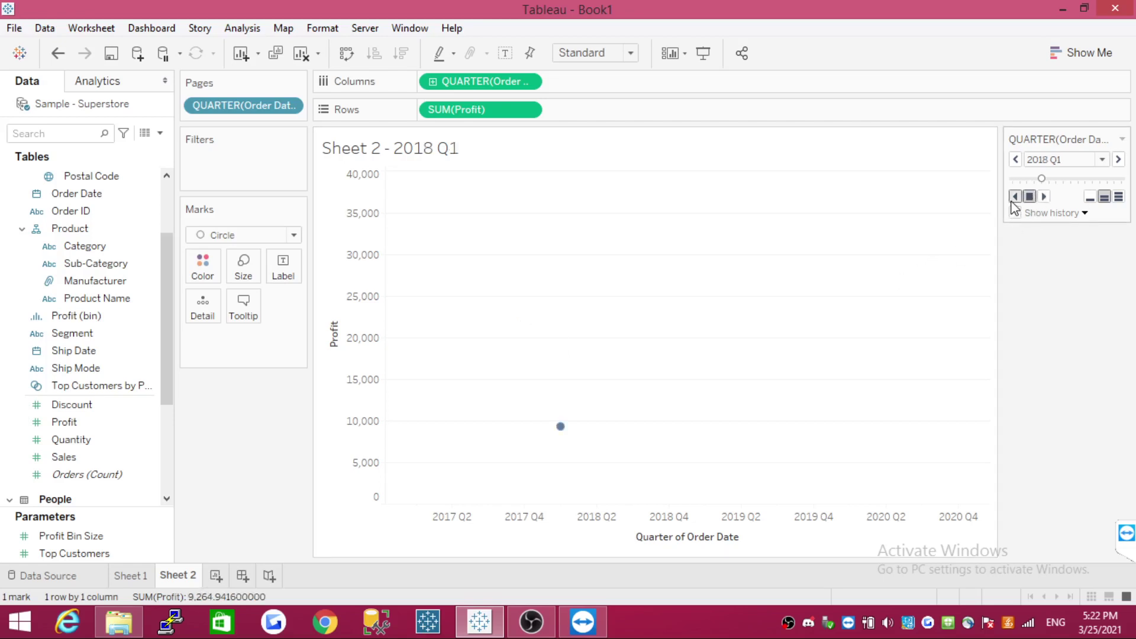
click(1016, 197)
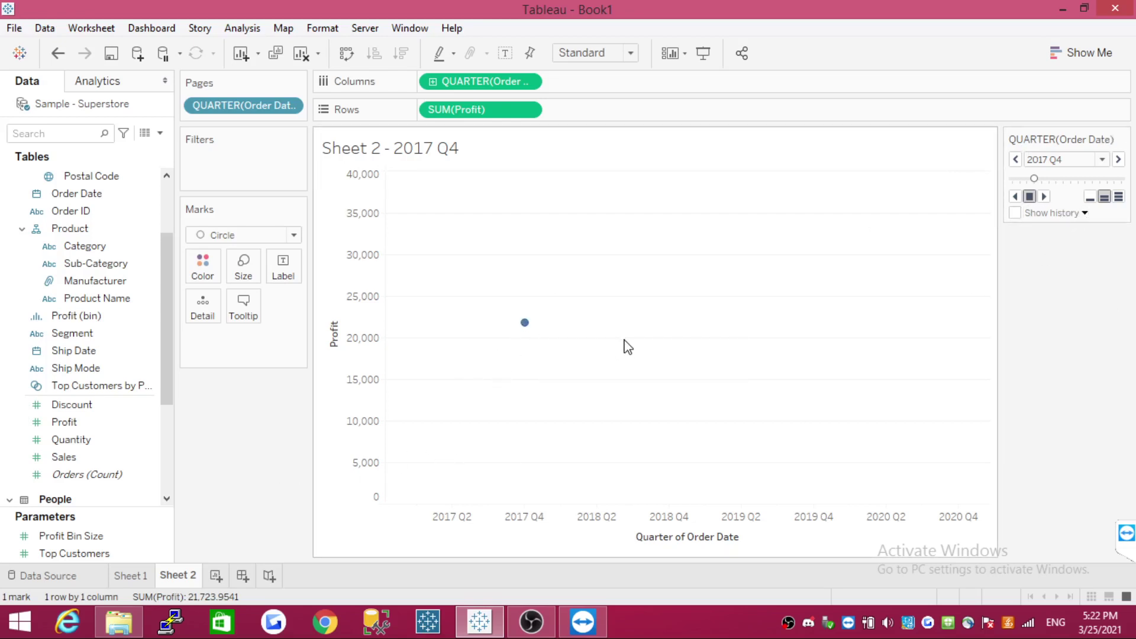
click(1014, 212)
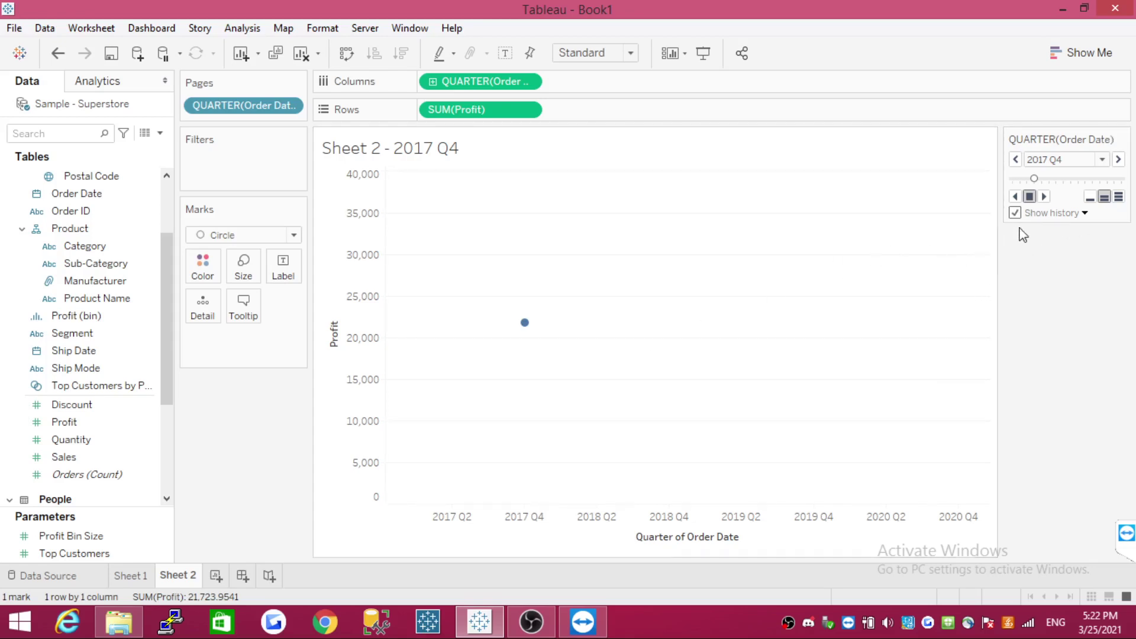
- Show history for All marks as Both marks and trails, with past-mark colour left at None
click(1085, 214)
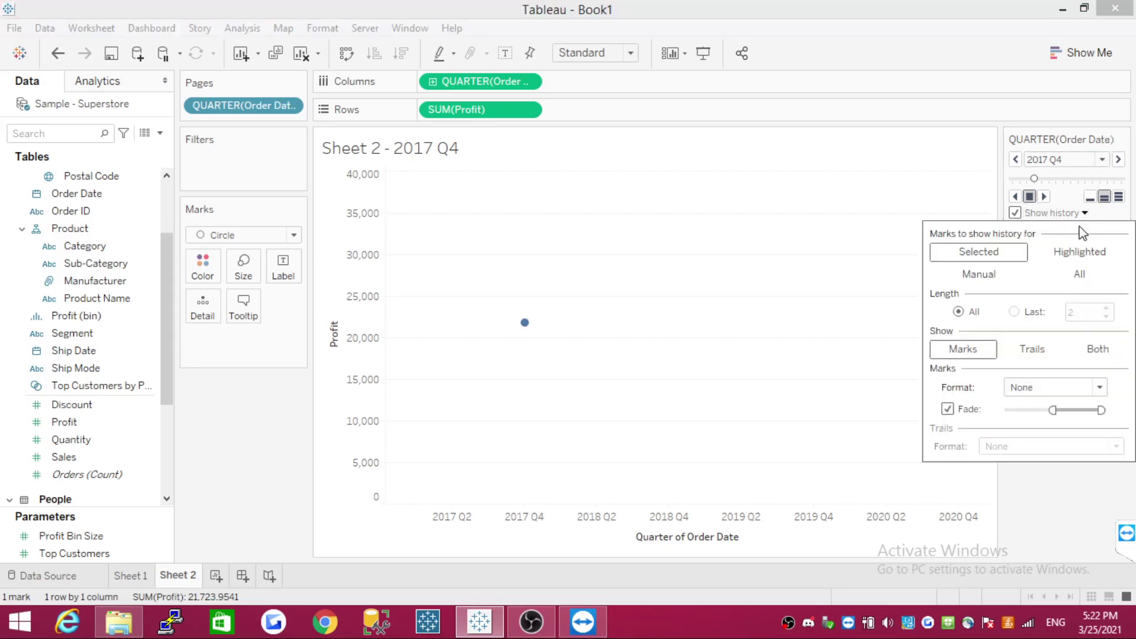
click(1080, 275)
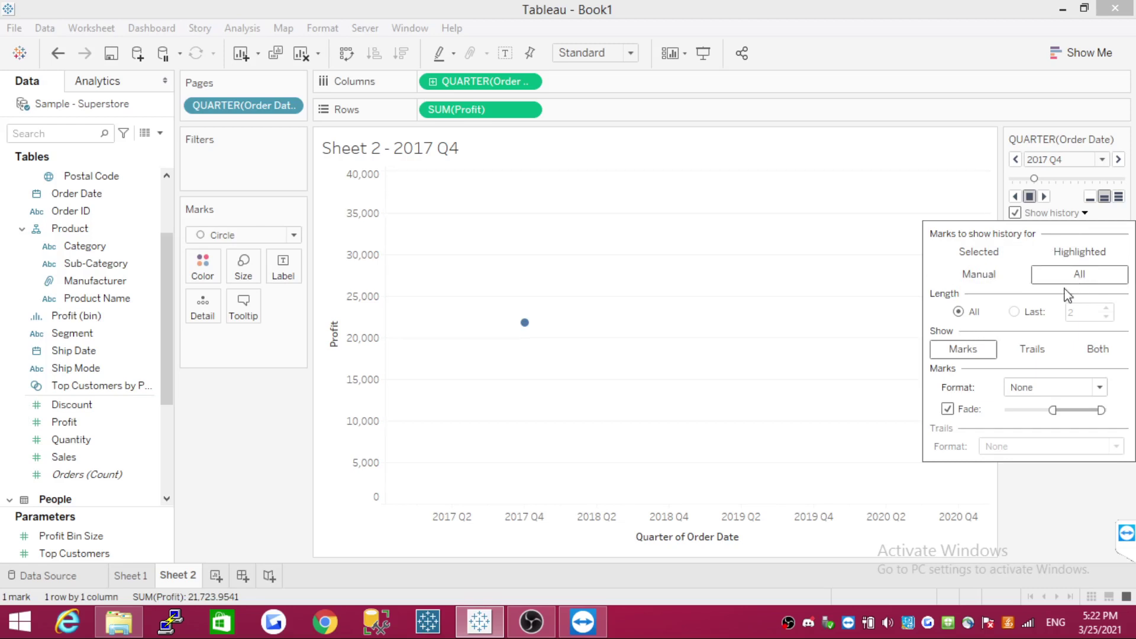
click(1016, 312)
click(1041, 352)
click(1098, 353)
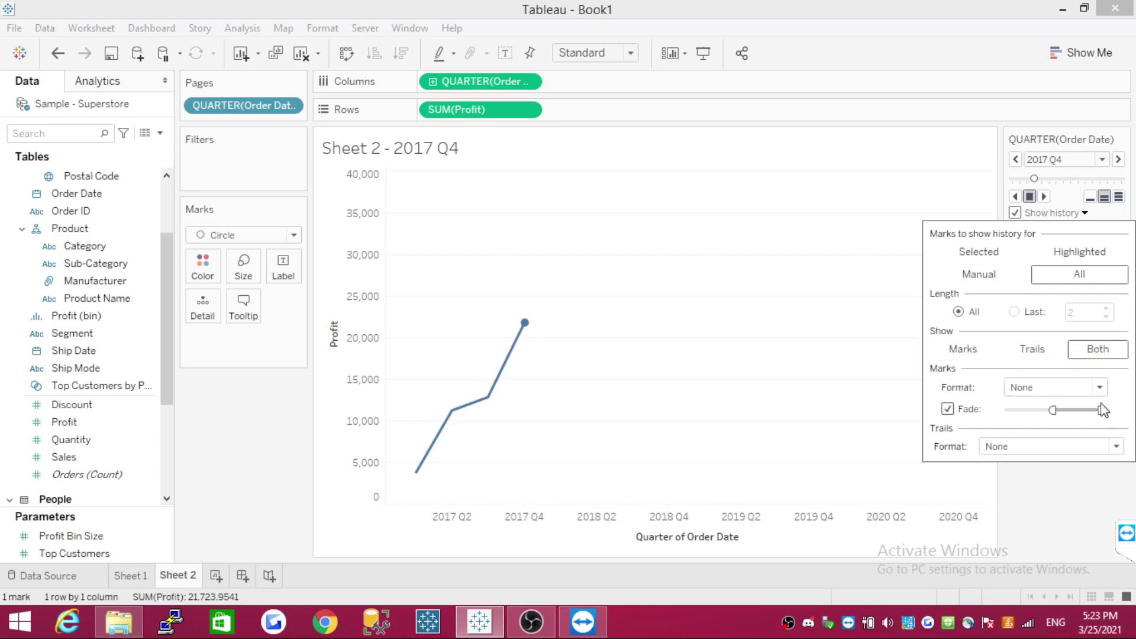
click(1099, 387)
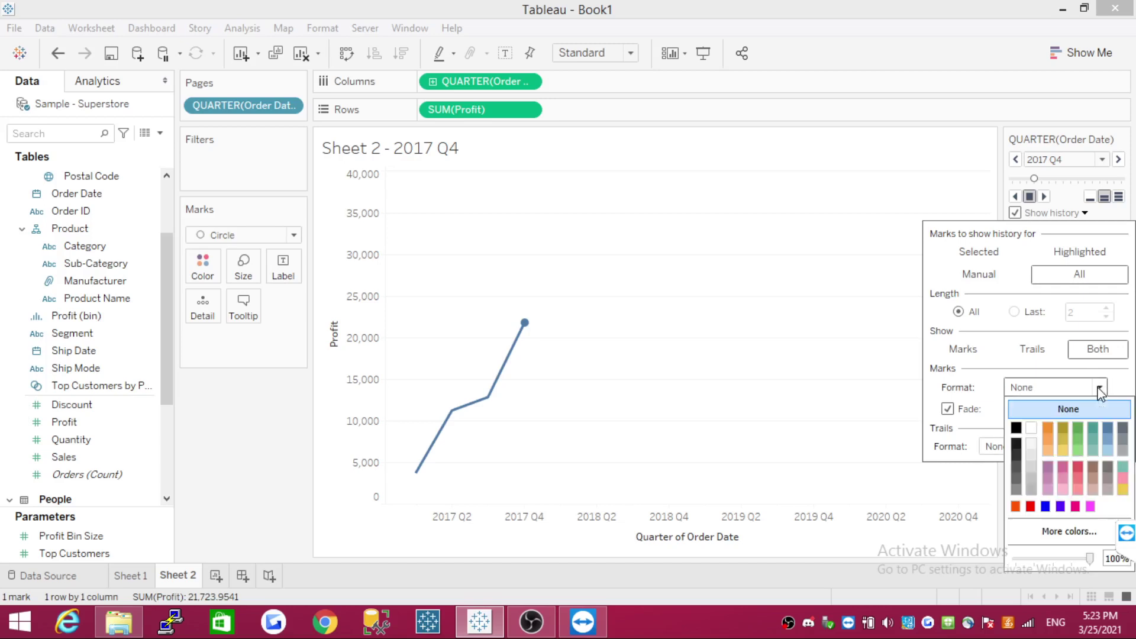
click(1100, 388)
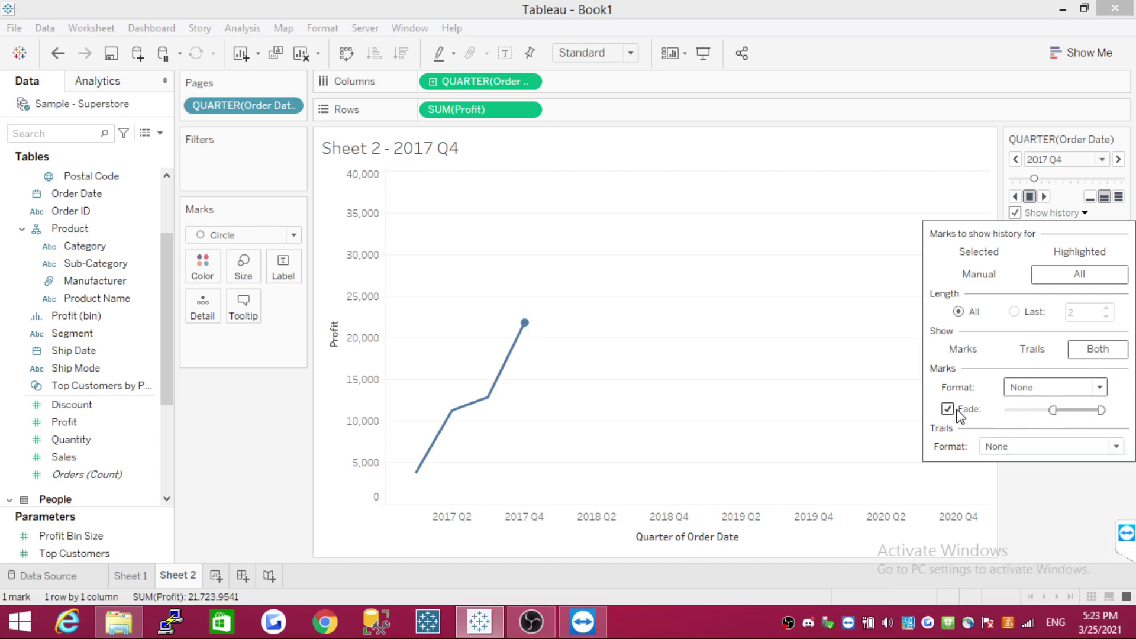
- Keep the history trail as a solid line and close the history options
click(1116, 448)
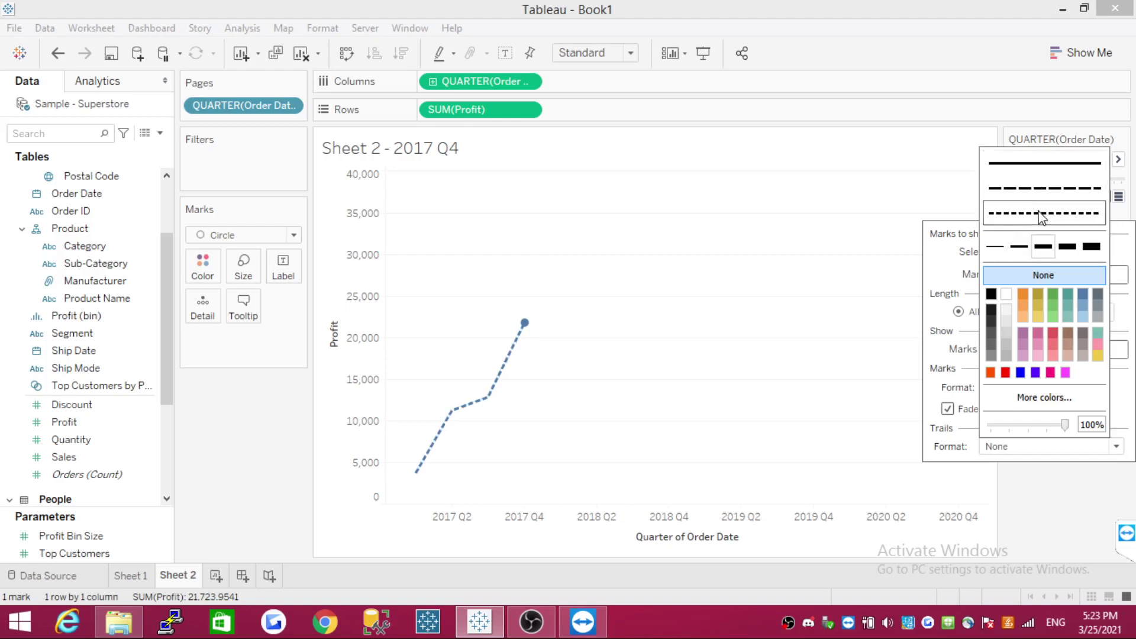
click(1047, 167)
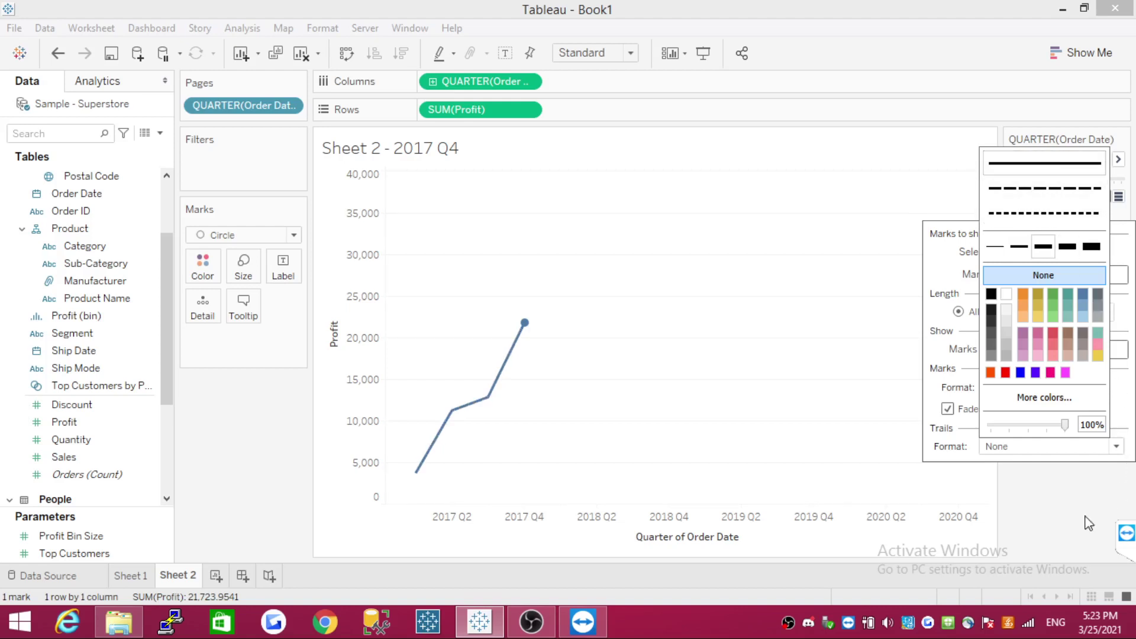
click(1063, 525)
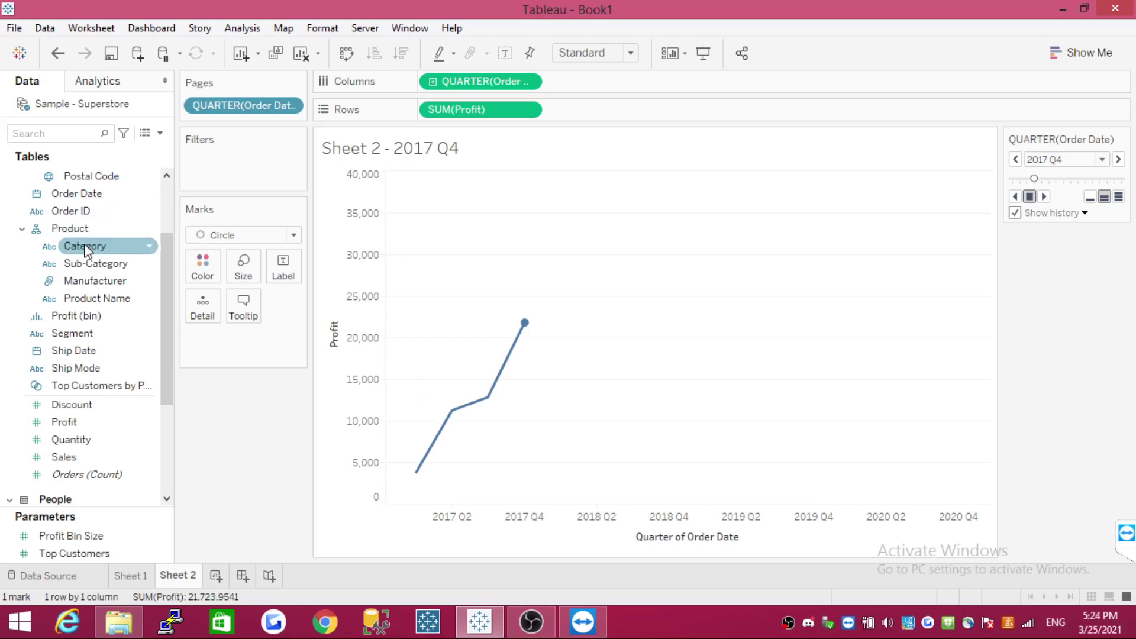
- Colour the profit marks by Category and play the quarterly animation
drag(86, 249, 201, 267)
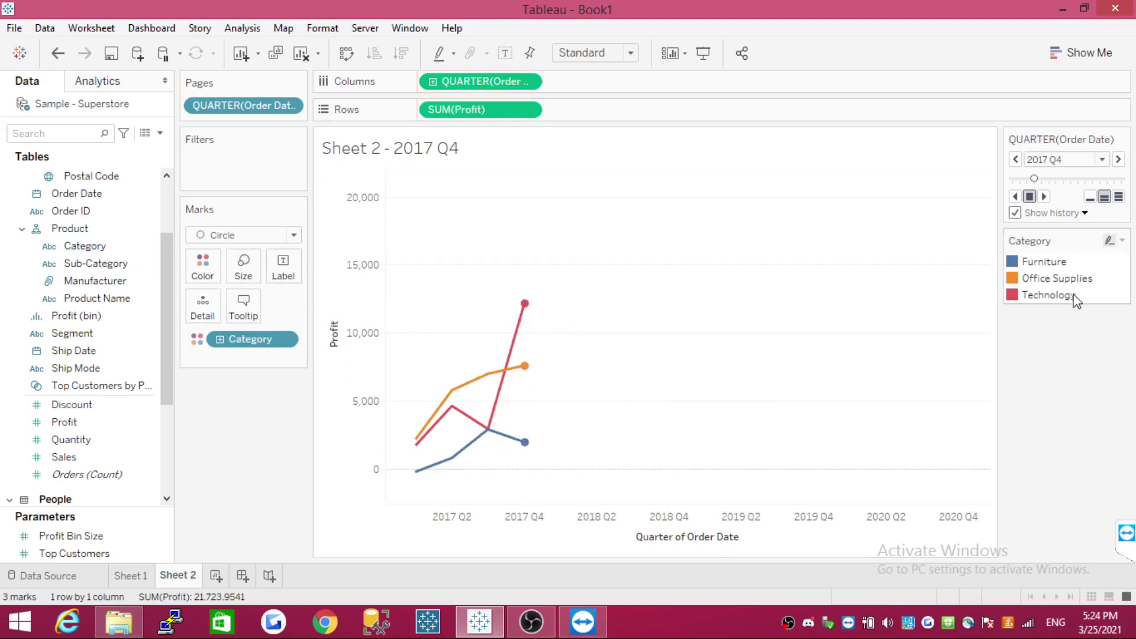
click(1045, 198)
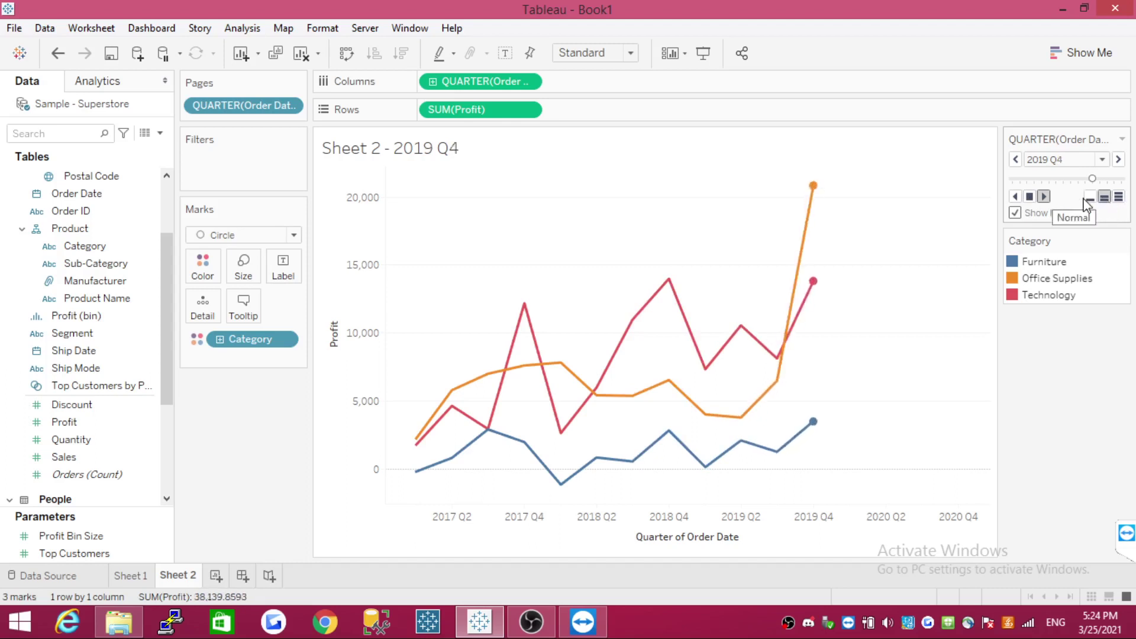
- Switch page playback to fast speed, then back to normal speed
click(1119, 197)
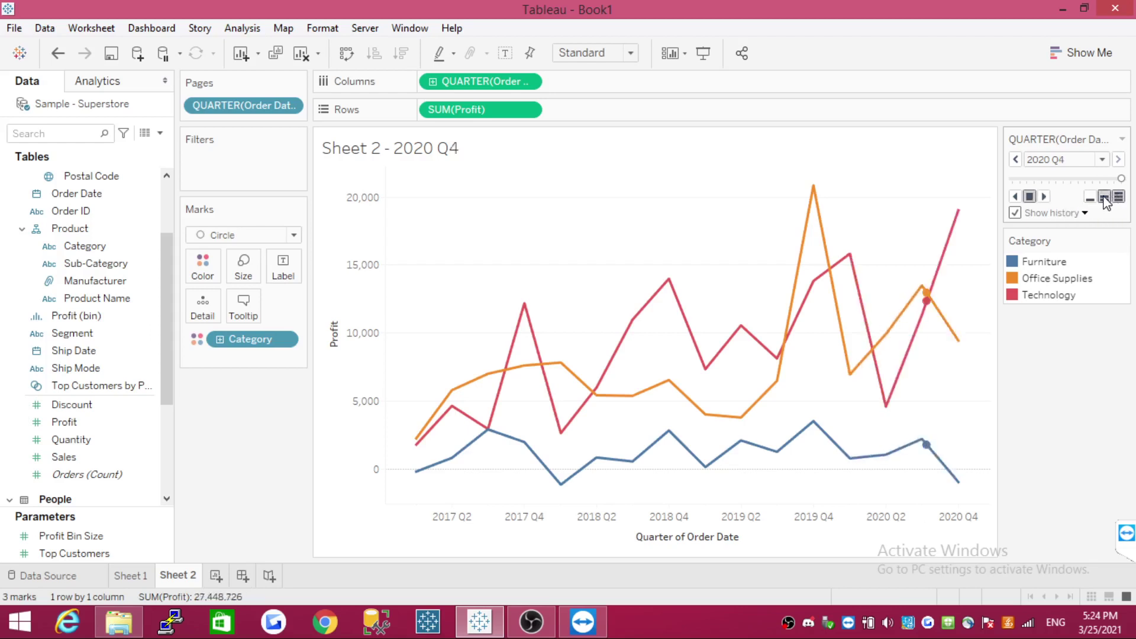
click(1104, 197)
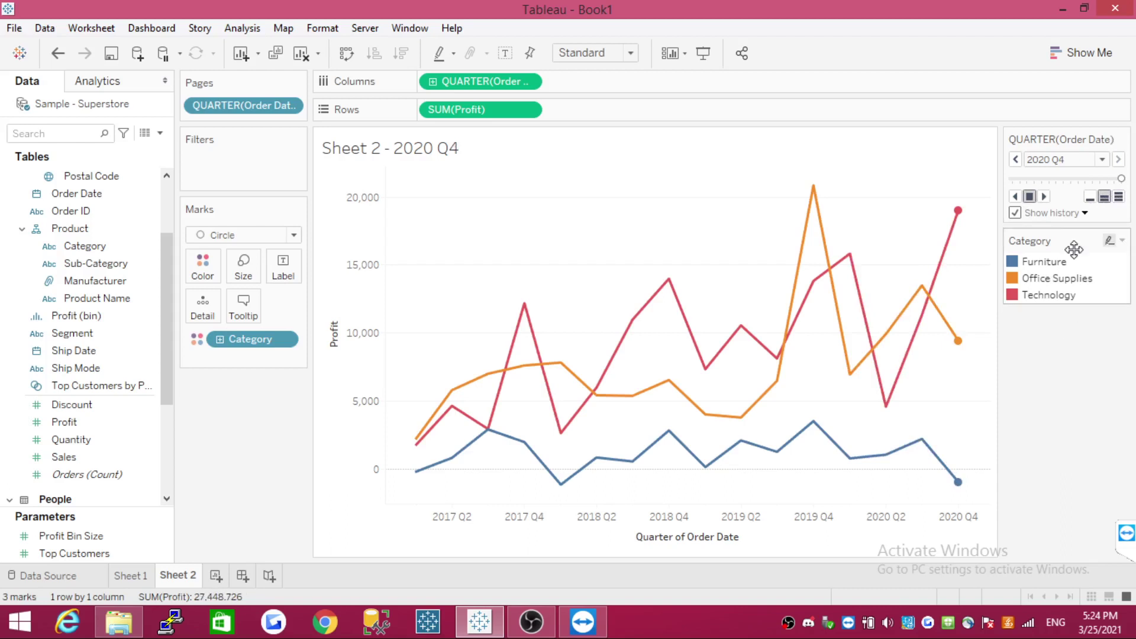
- Give the history trails the second, thinner line width and close the options
click(1085, 213)
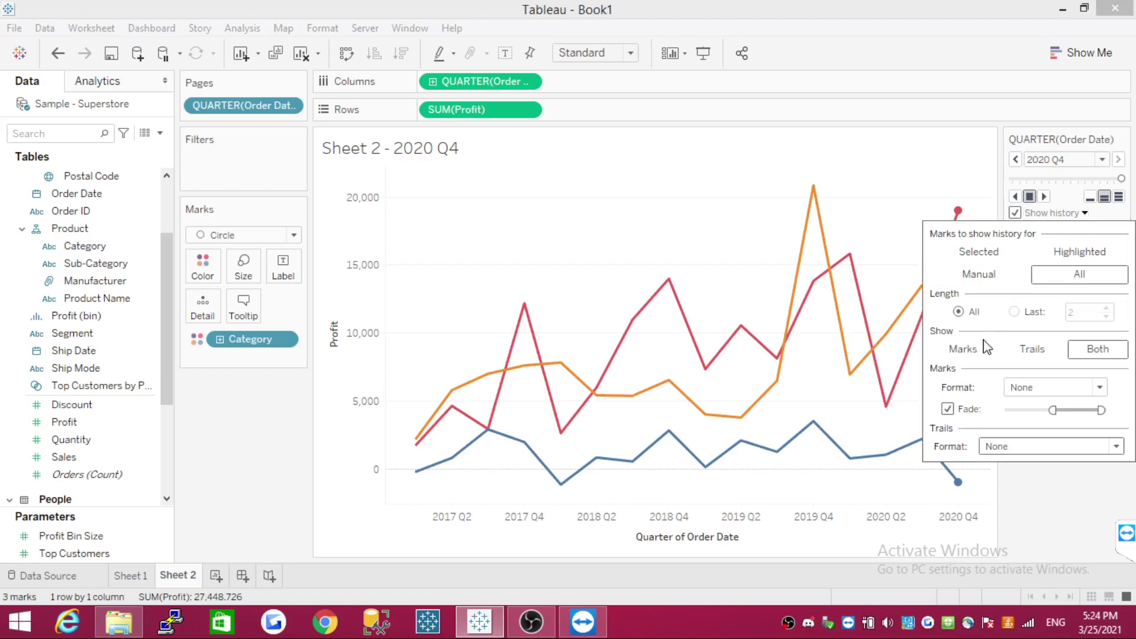
click(1116, 448)
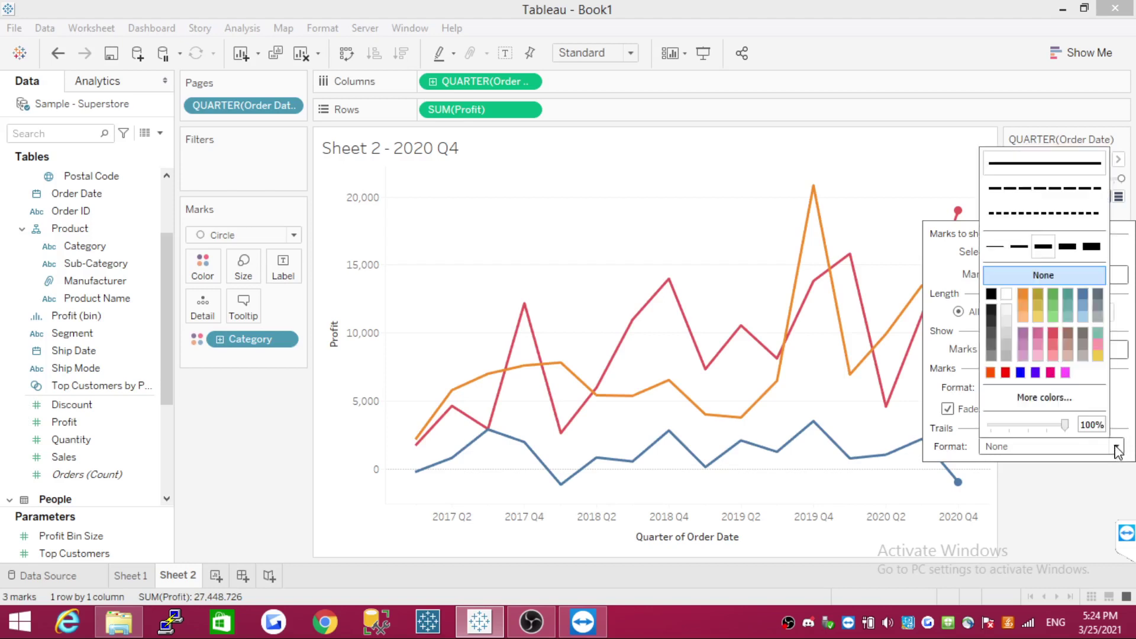
click(1019, 249)
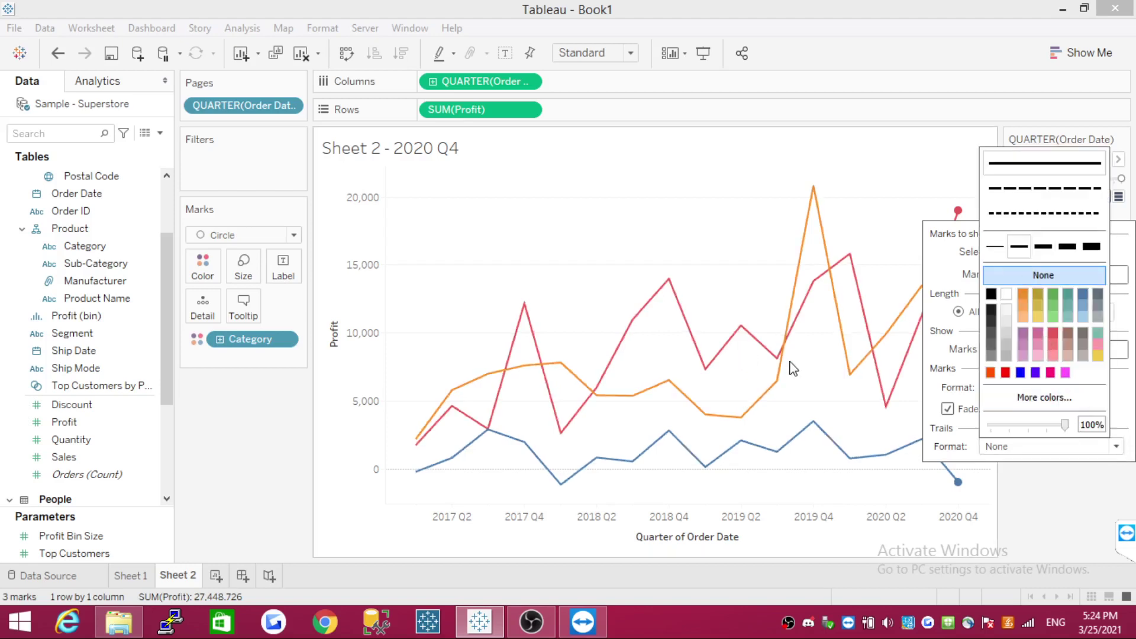
click(1095, 509)
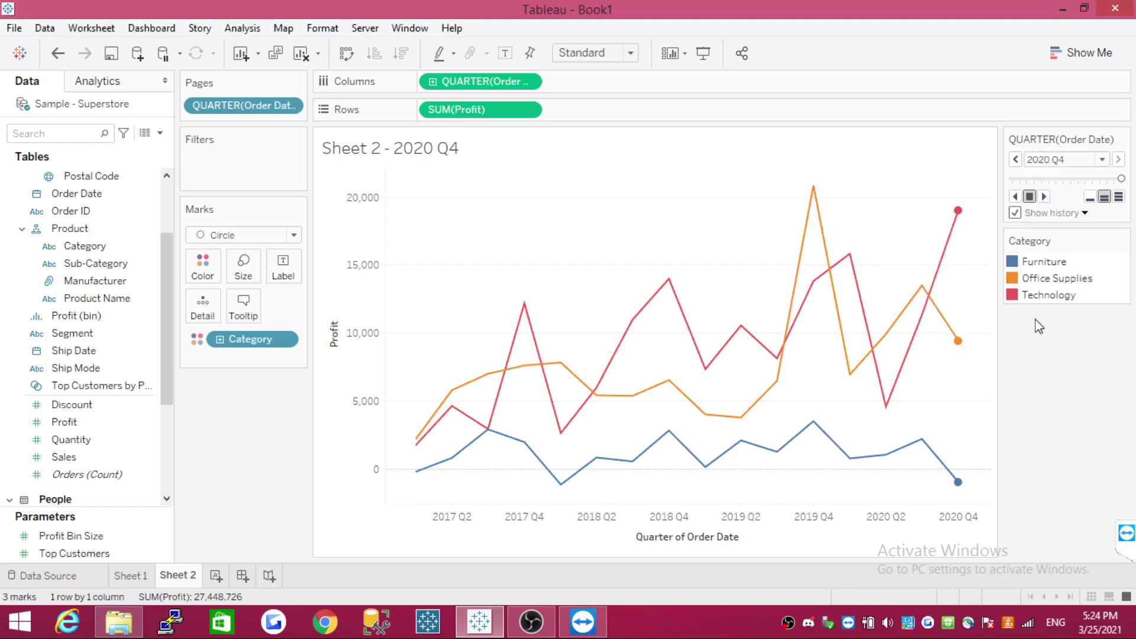
mouse_move(1123, 142)
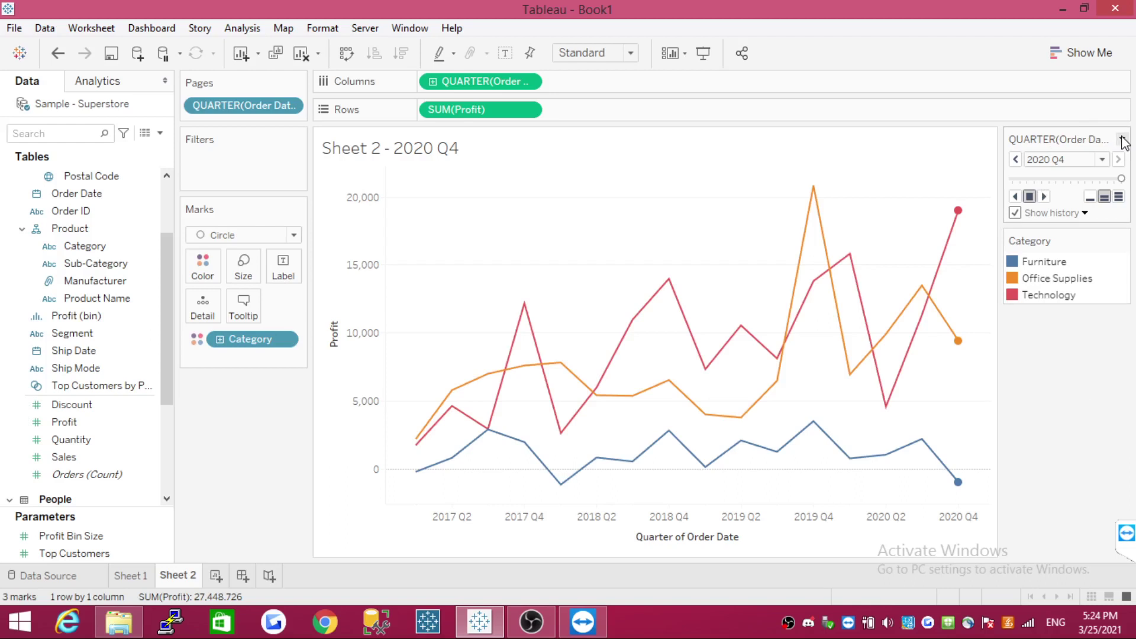
click(1123, 140)
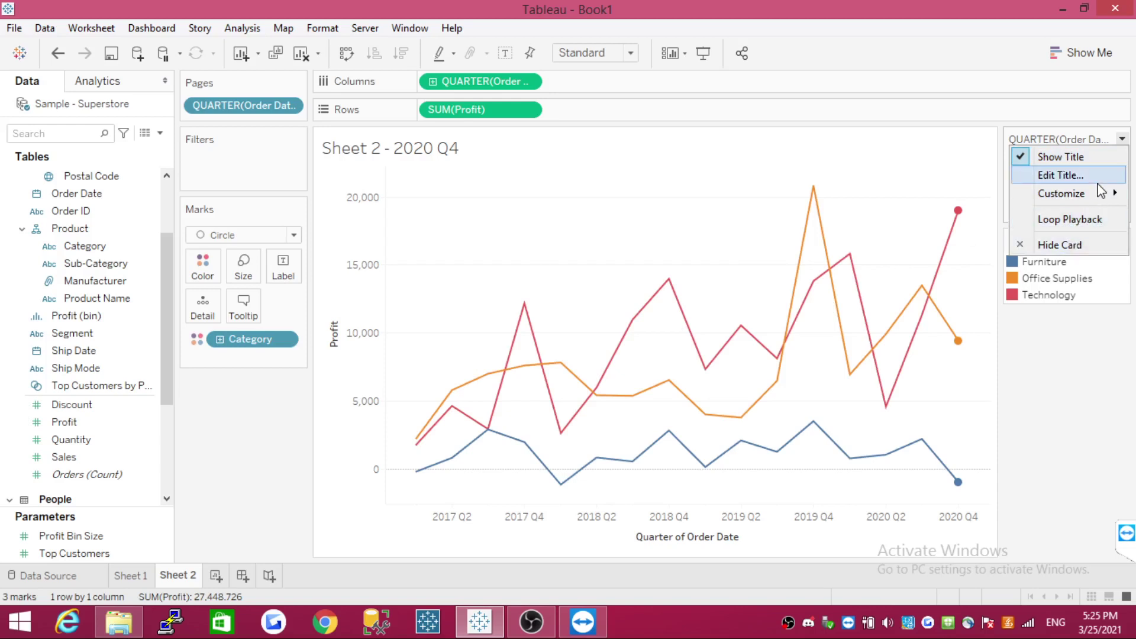
mouse_move(1091, 194)
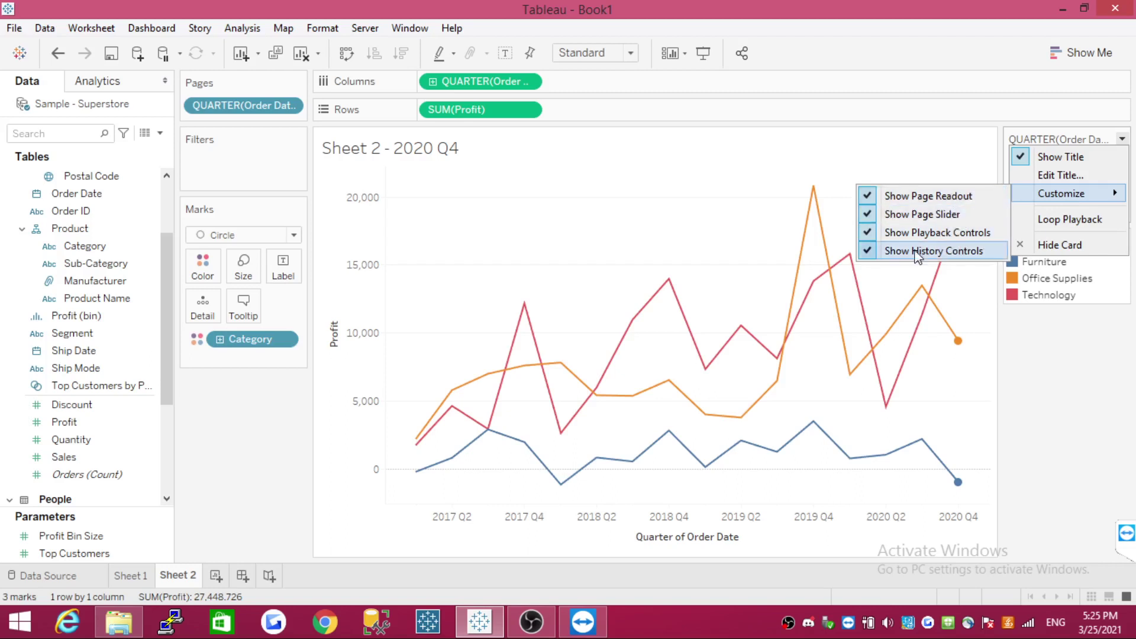
click(1065, 370)
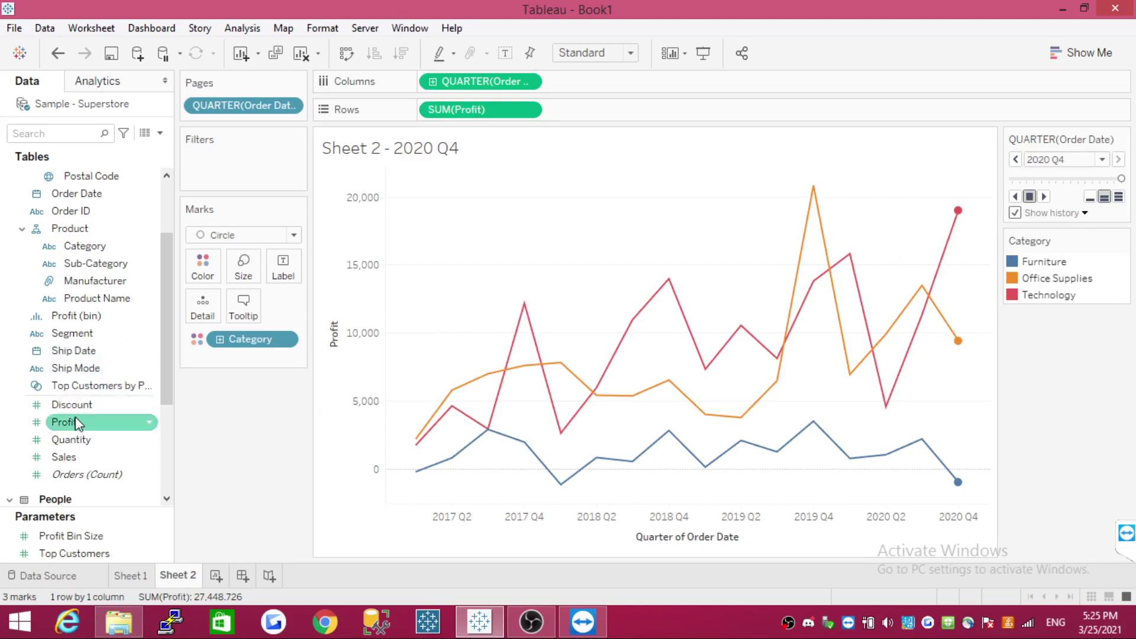
- Label each mark with SUM(Profit) and stop the animation at 2017 Q4
drag(148, 421, 277, 261)
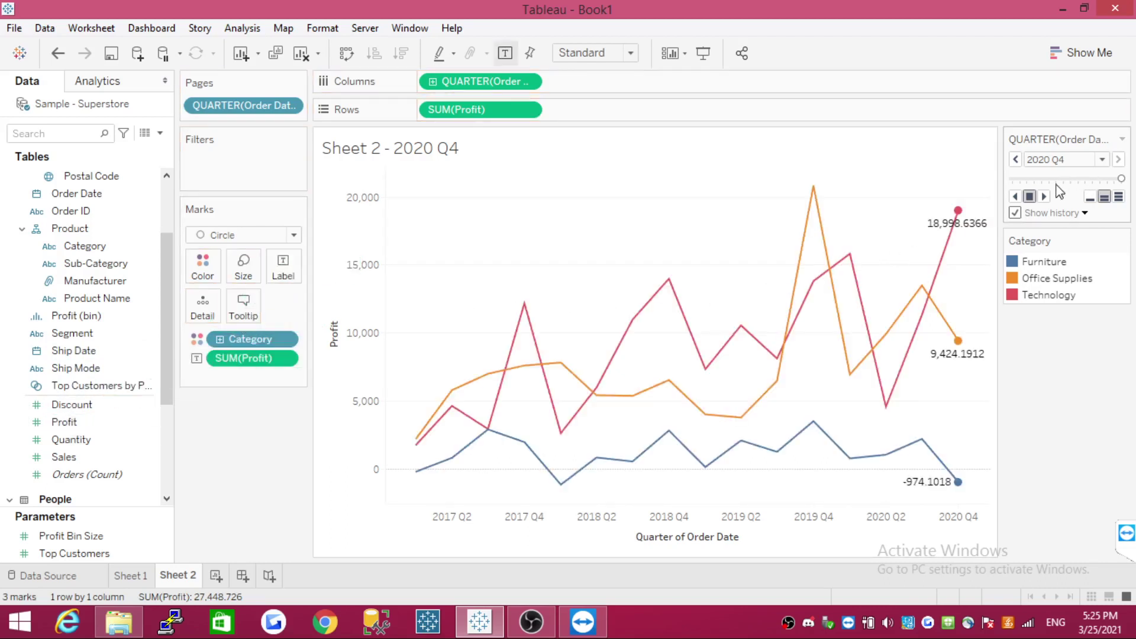
click(1043, 197)
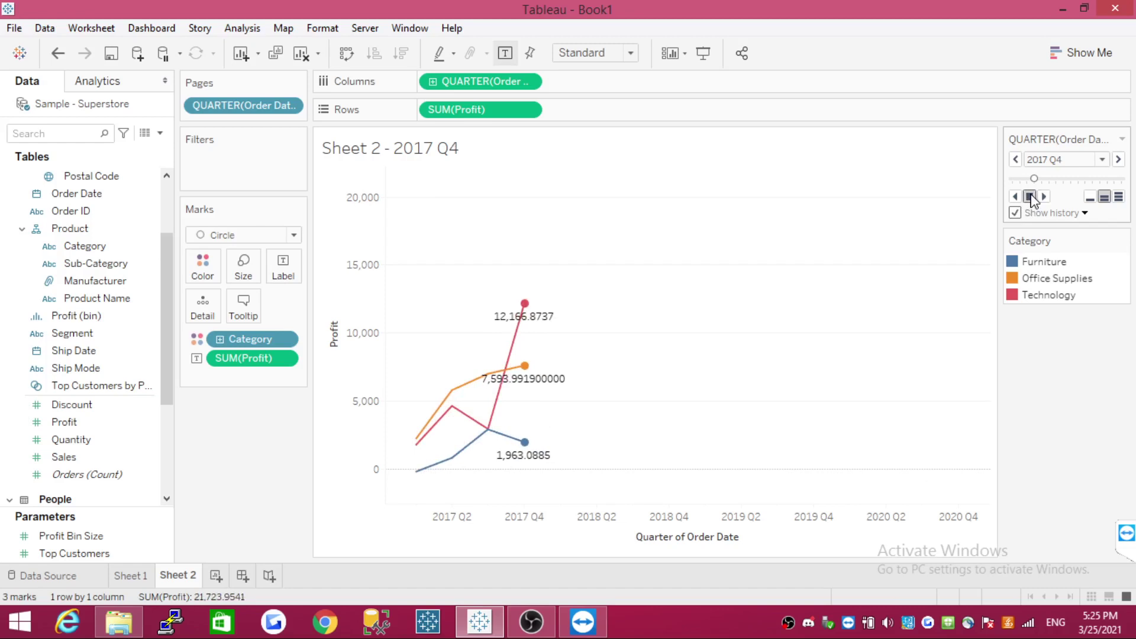
click(1030, 197)
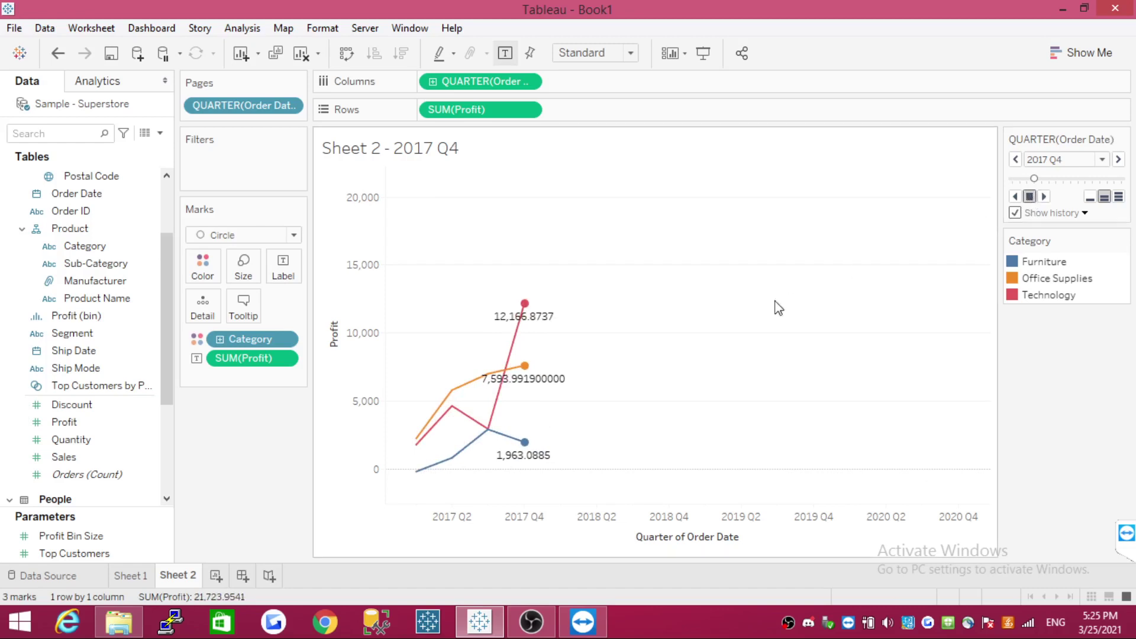
- Make the profit label font bold
click(288, 269)
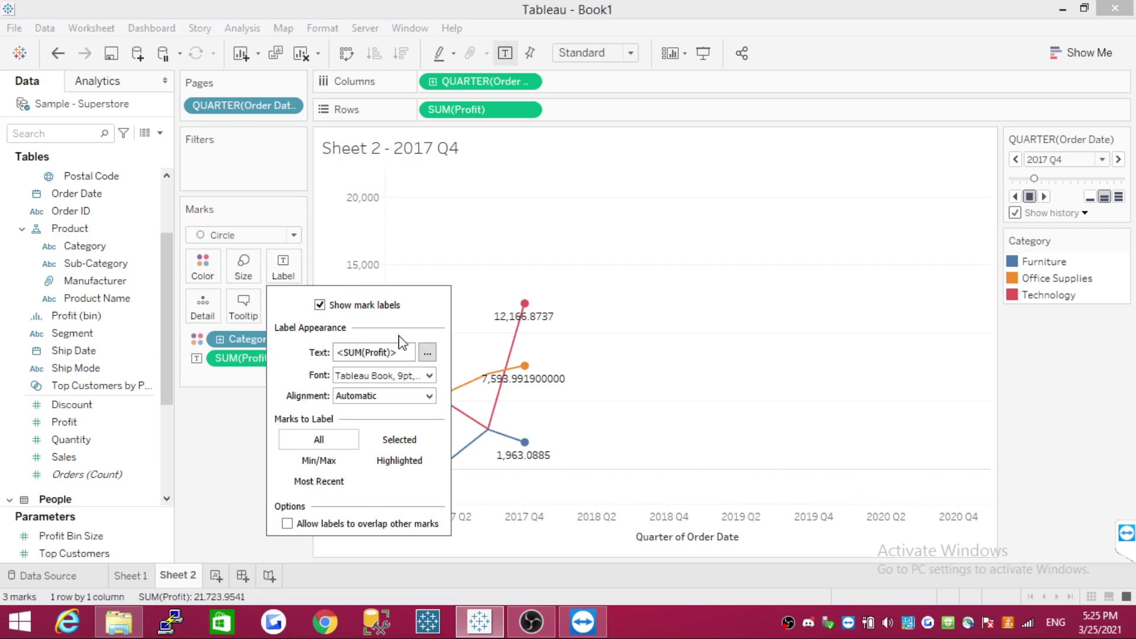
click(429, 378)
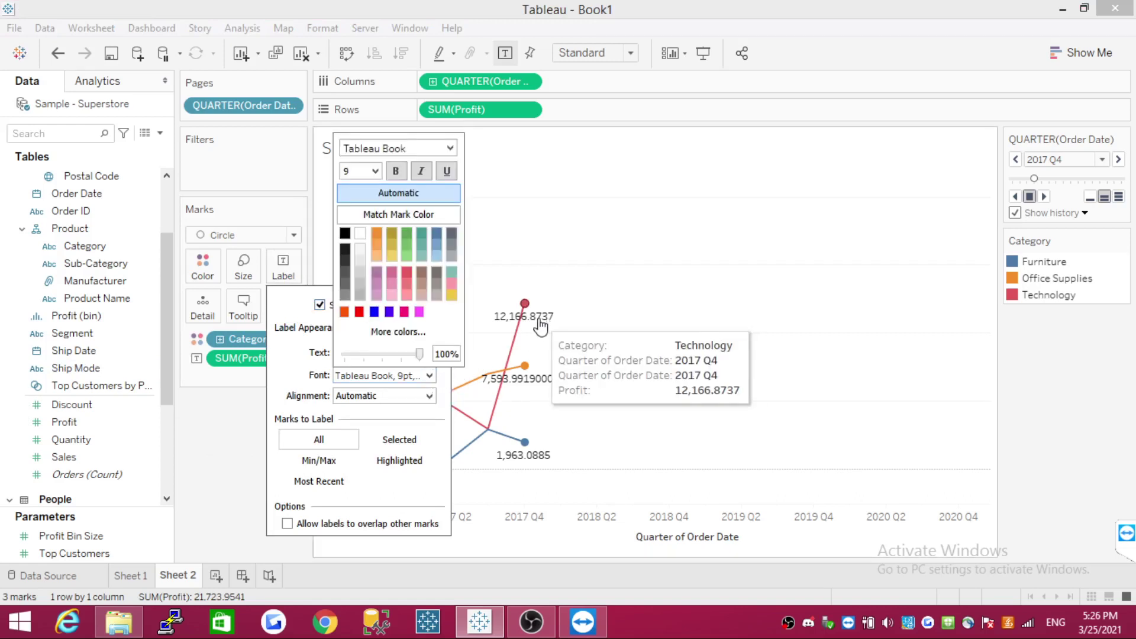
click(397, 172)
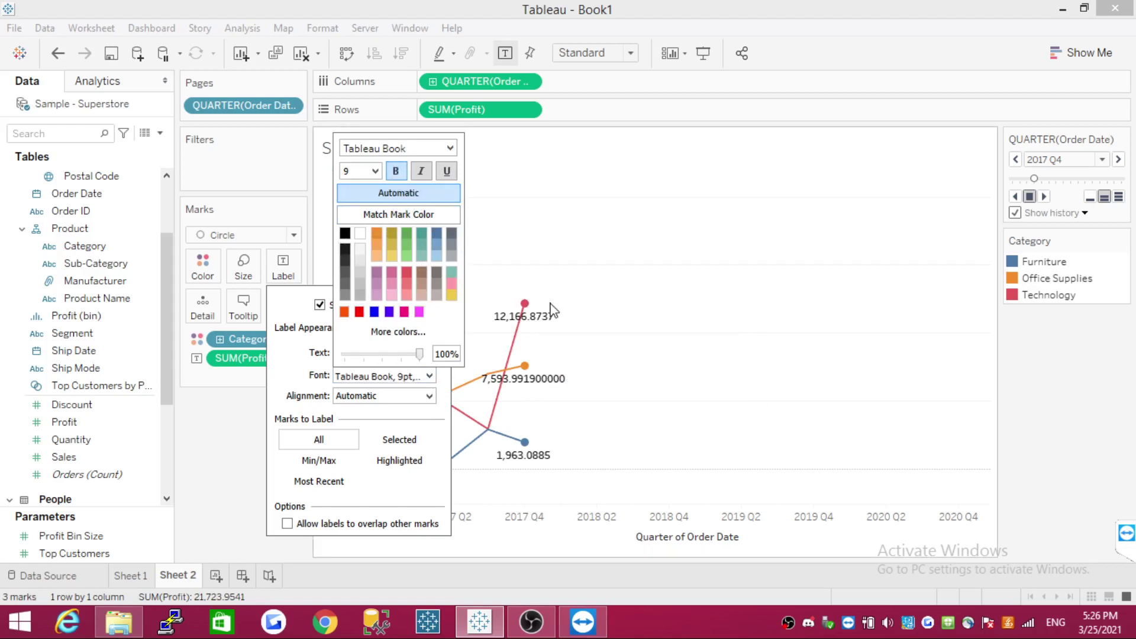
click(638, 356)
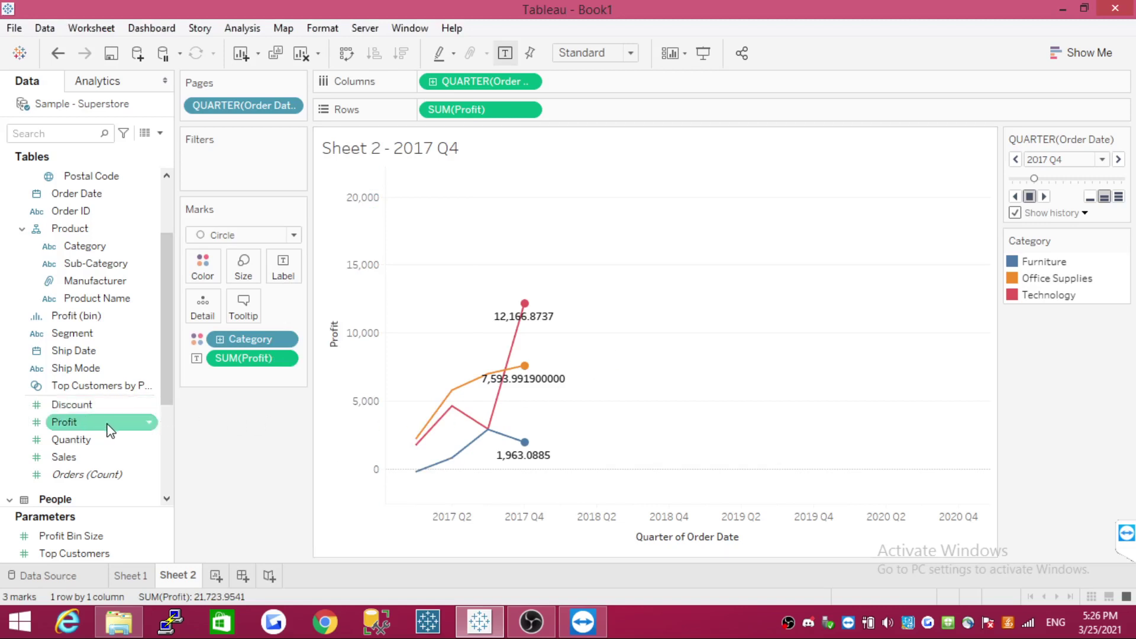
- Set Profit's default number format to Currency (Custom) in Thousands (K), negatives in parentheses
click(152, 426)
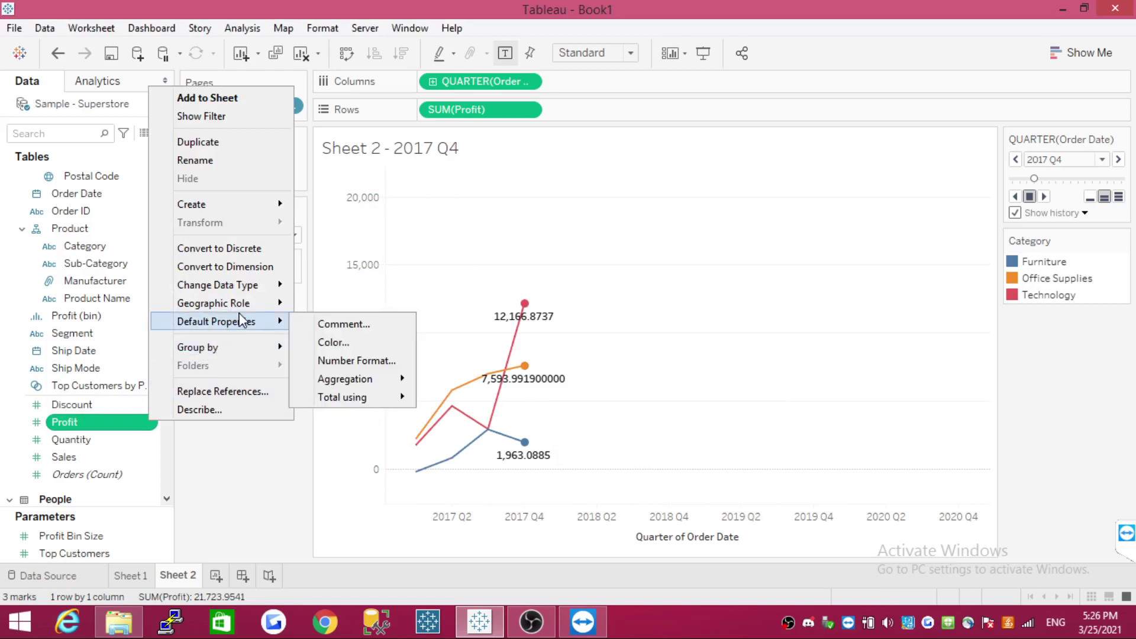
mouse_move(259, 312)
click(359, 362)
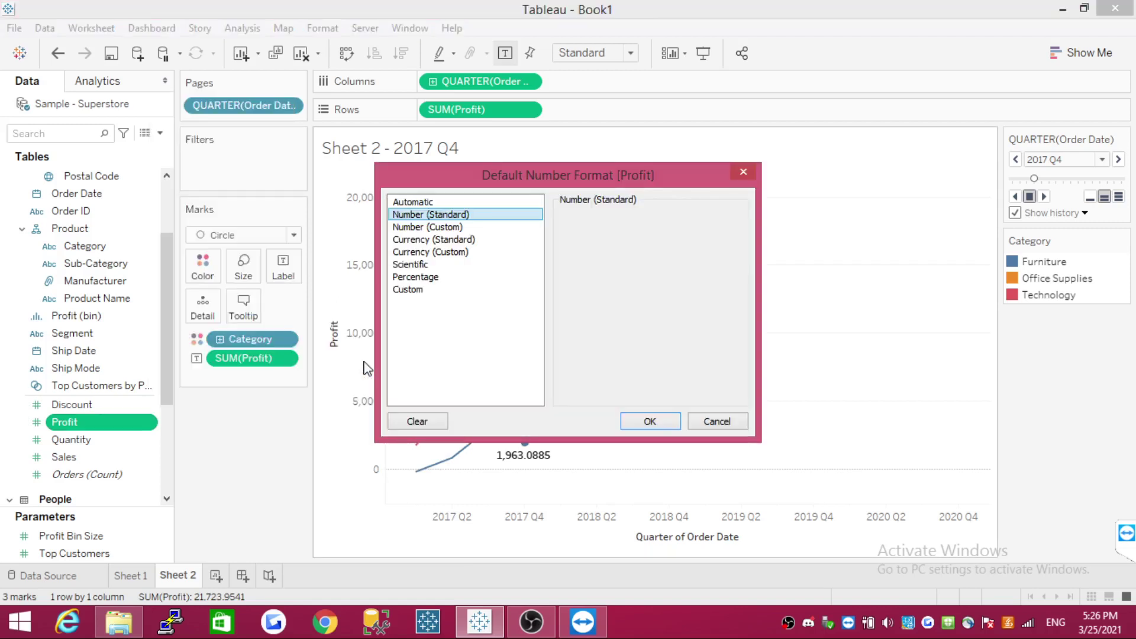
click(461, 265)
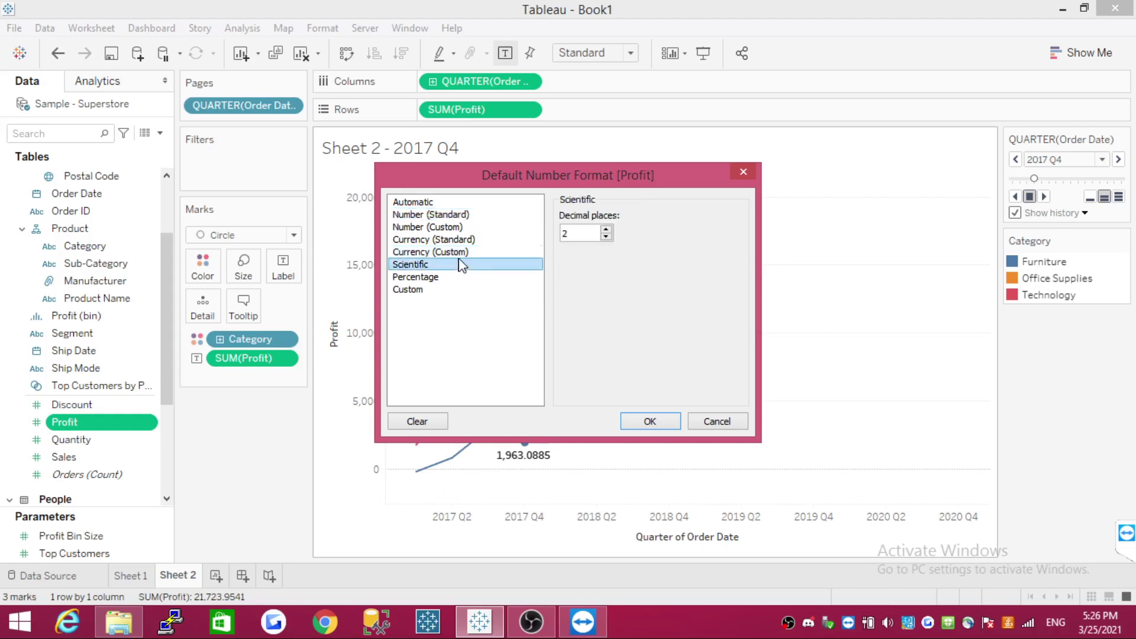
click(460, 252)
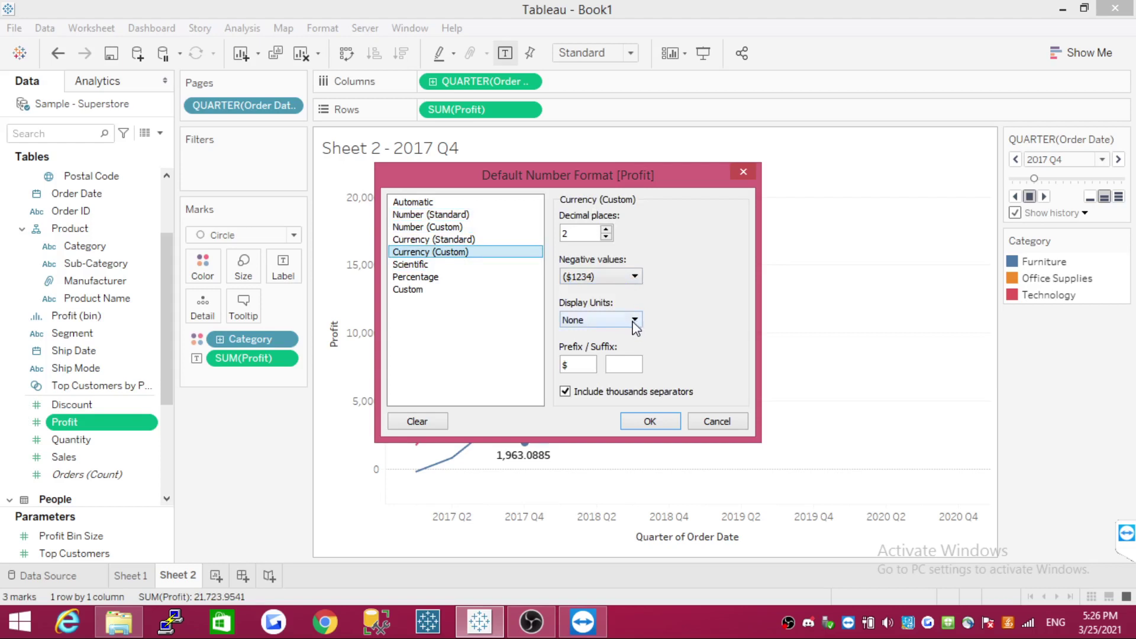
click(635, 278)
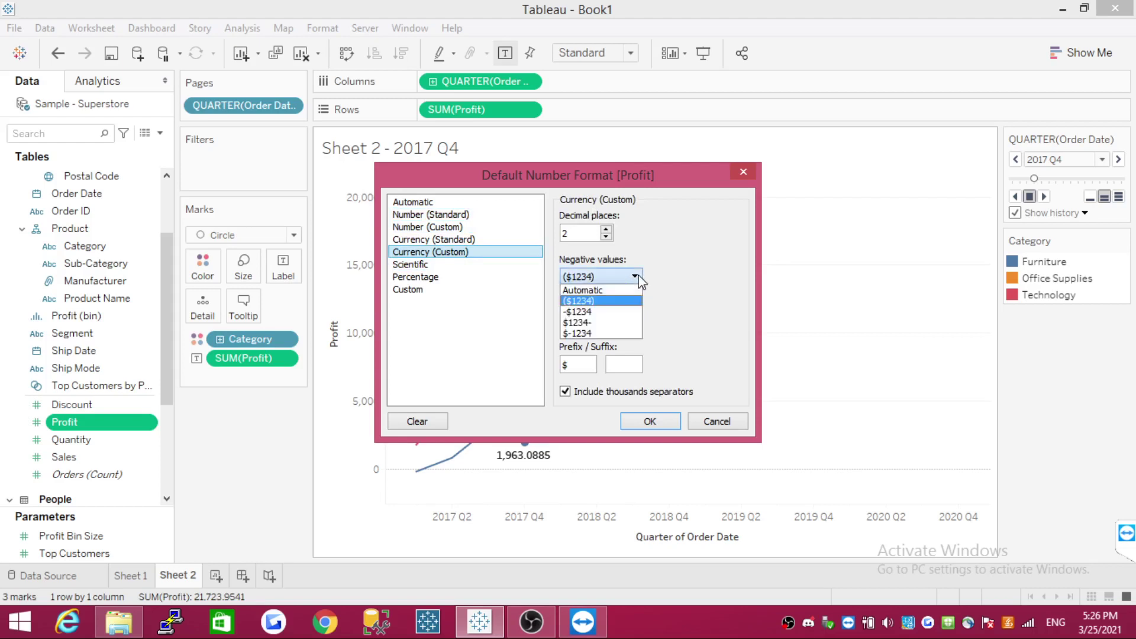
click(638, 278)
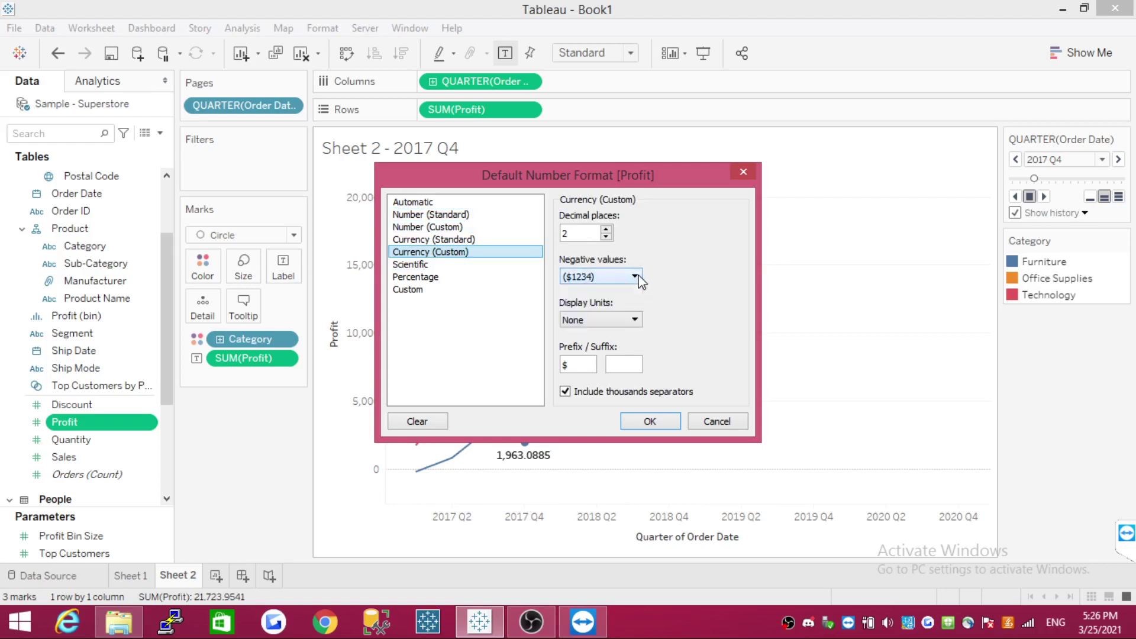
click(636, 321)
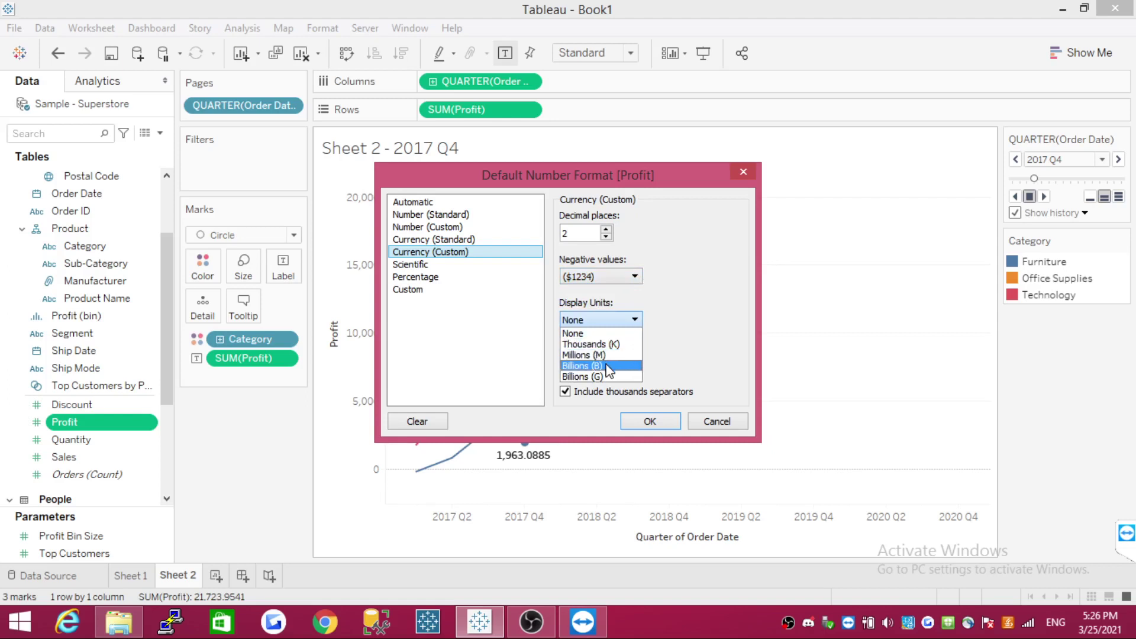
click(613, 345)
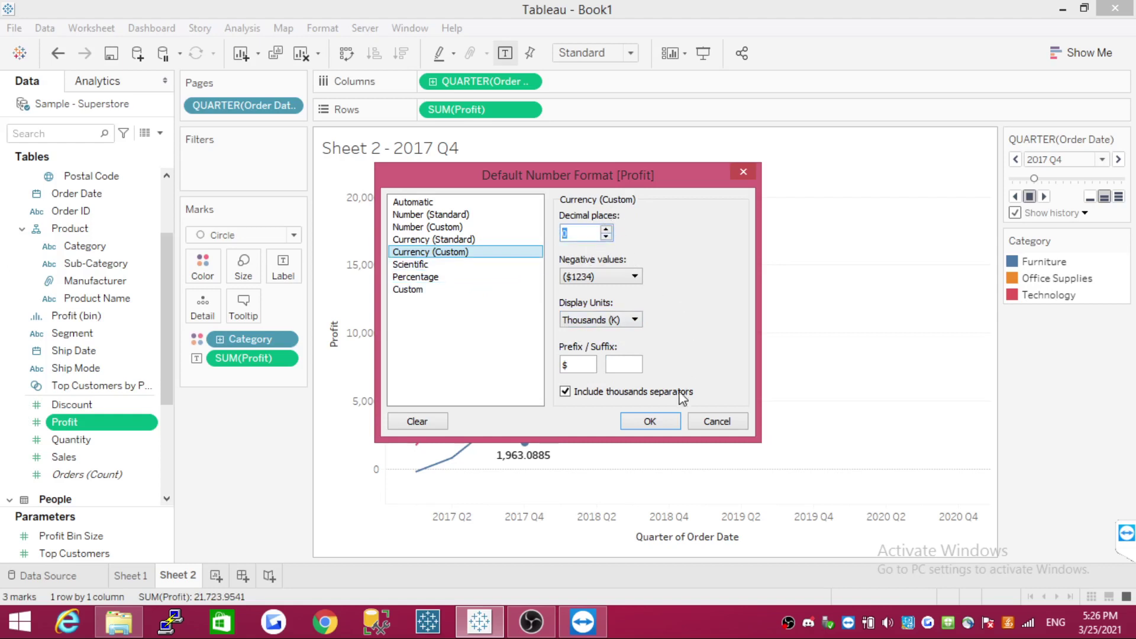
click(669, 423)
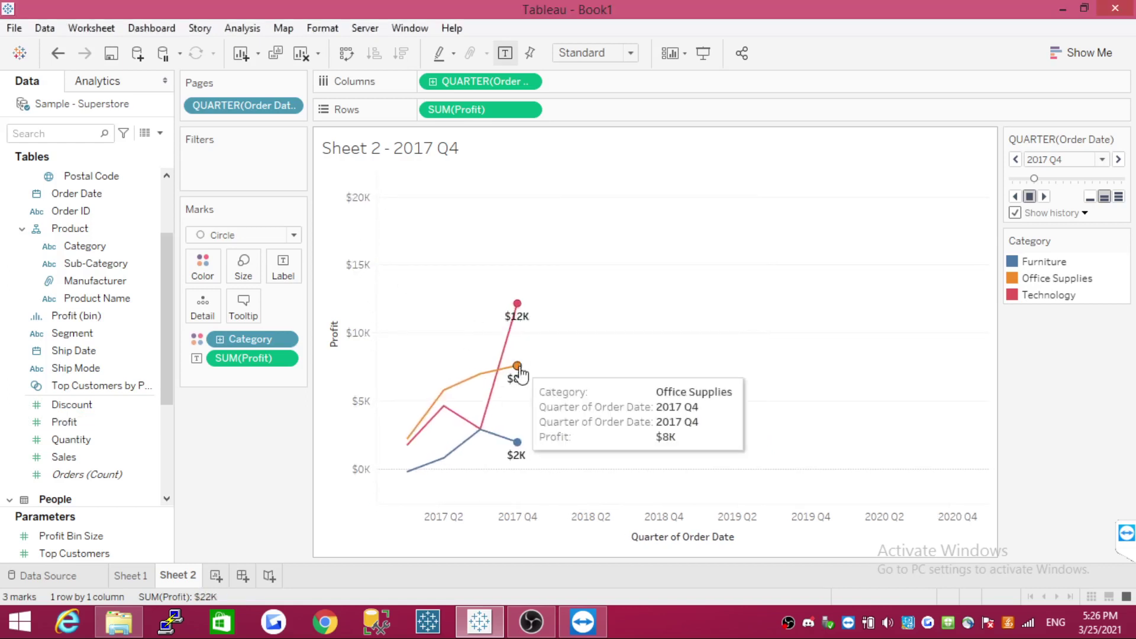
- Play the page animation from 2017 Q4 to 2020 Q1, showing labels $16K, $7K and $1K
mouse_move(517, 452)
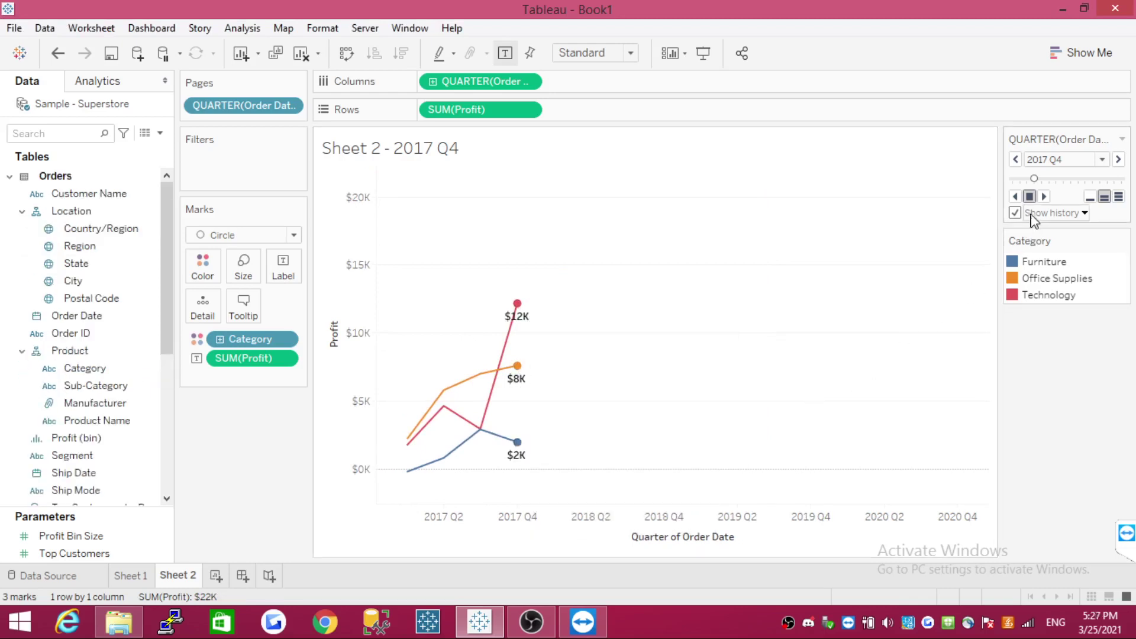
click(1044, 197)
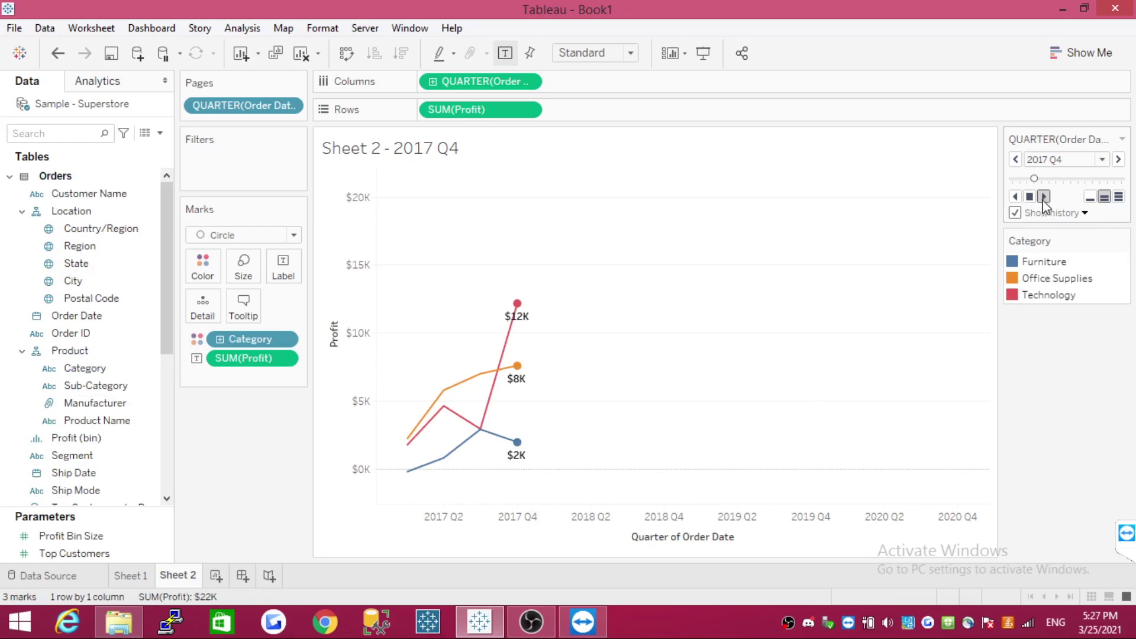
click(1030, 197)
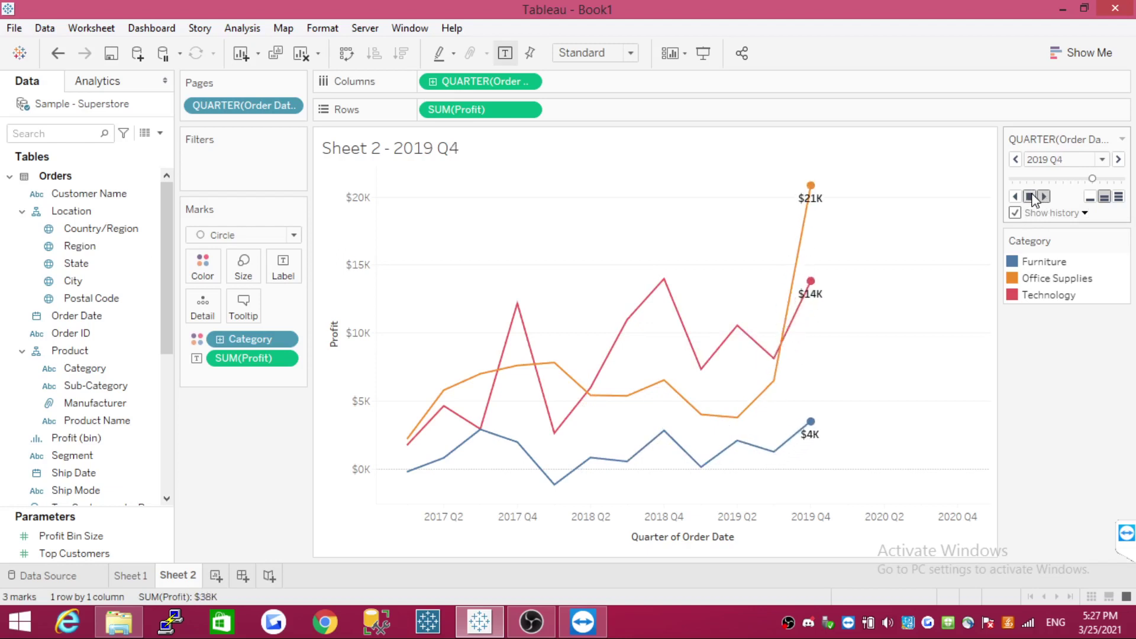
click(1031, 197)
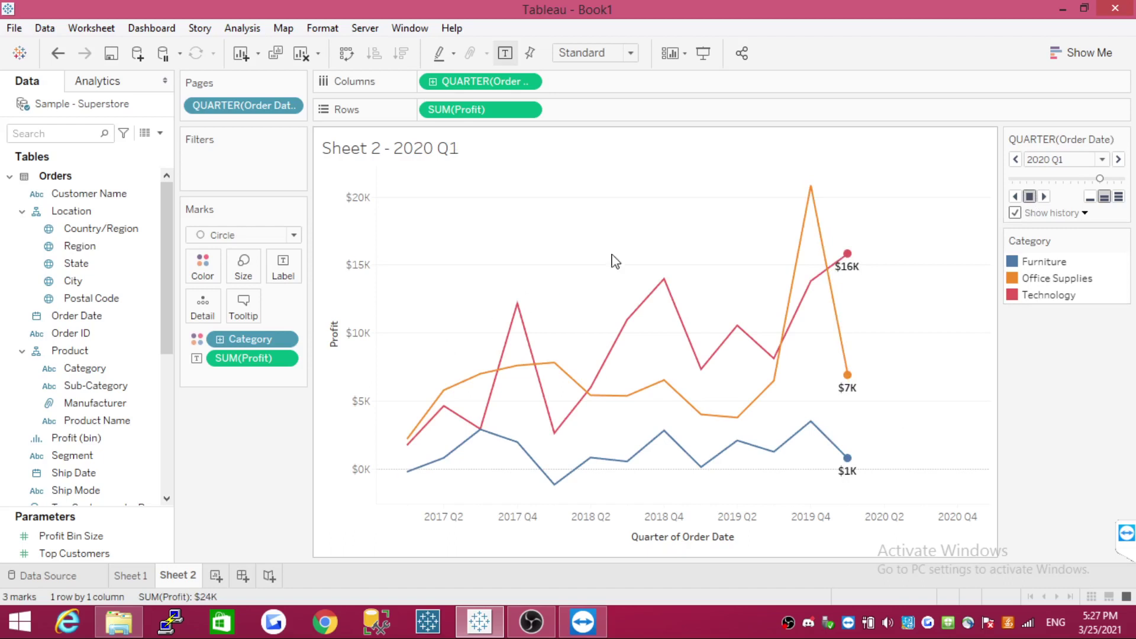